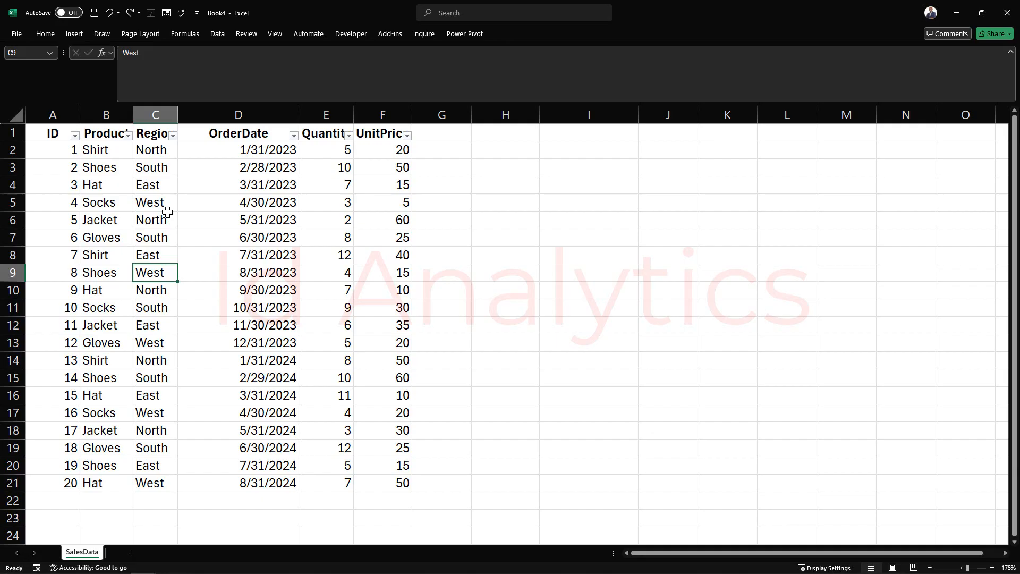
Filter the Region column to show only the East rows.
{"action": "left_click", "coordinate": [168, 183]}
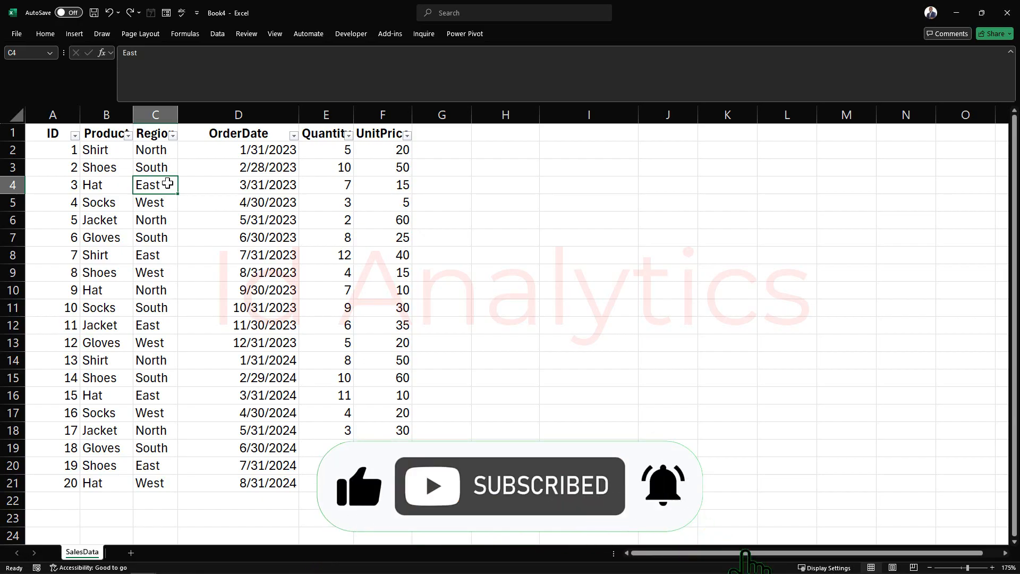
{"action": "left_click", "coordinate": [155, 140]}
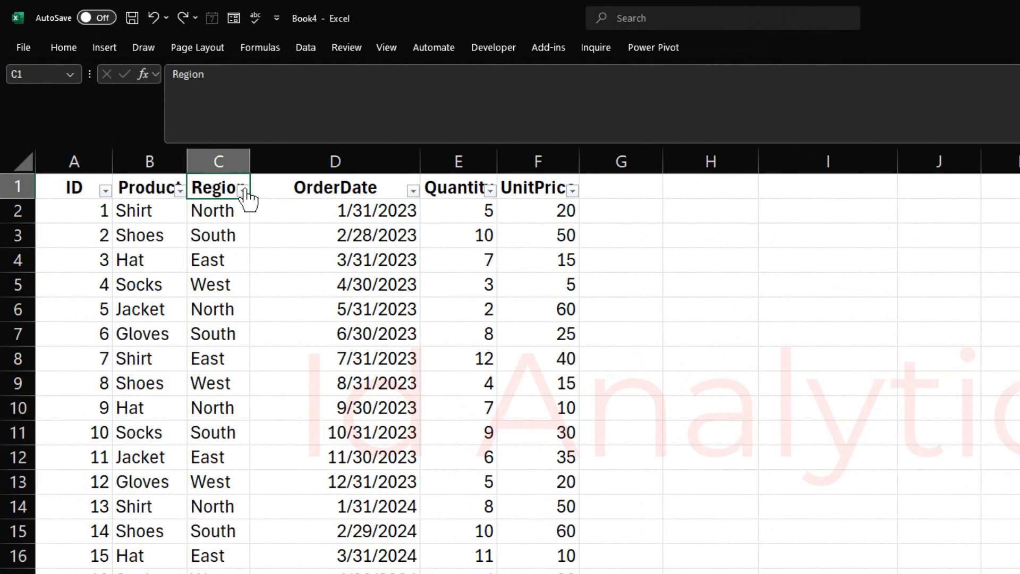
{"action": "left_click", "coordinate": [242, 191]}
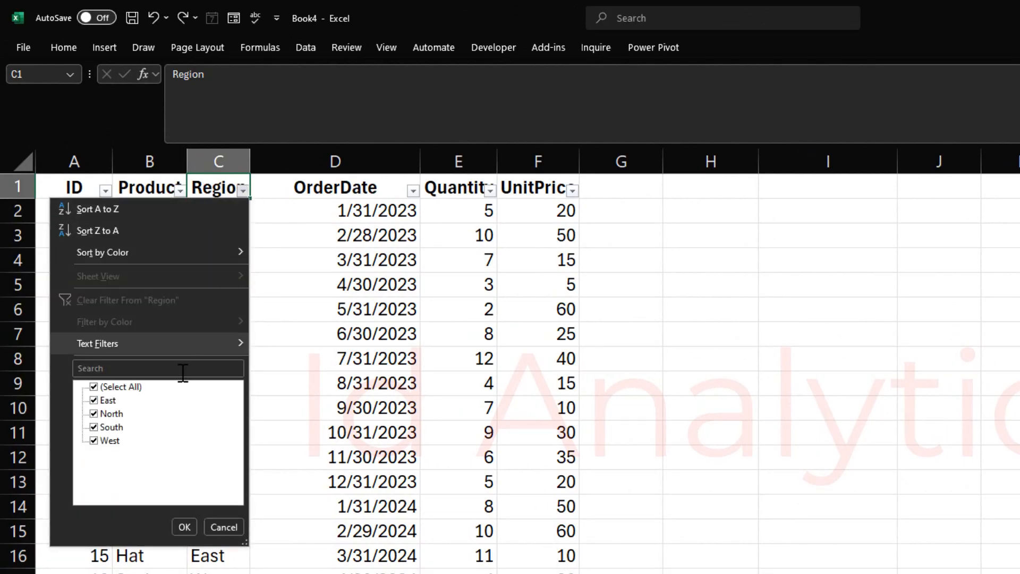
{"action": "left_click", "coordinate": [118, 388]}
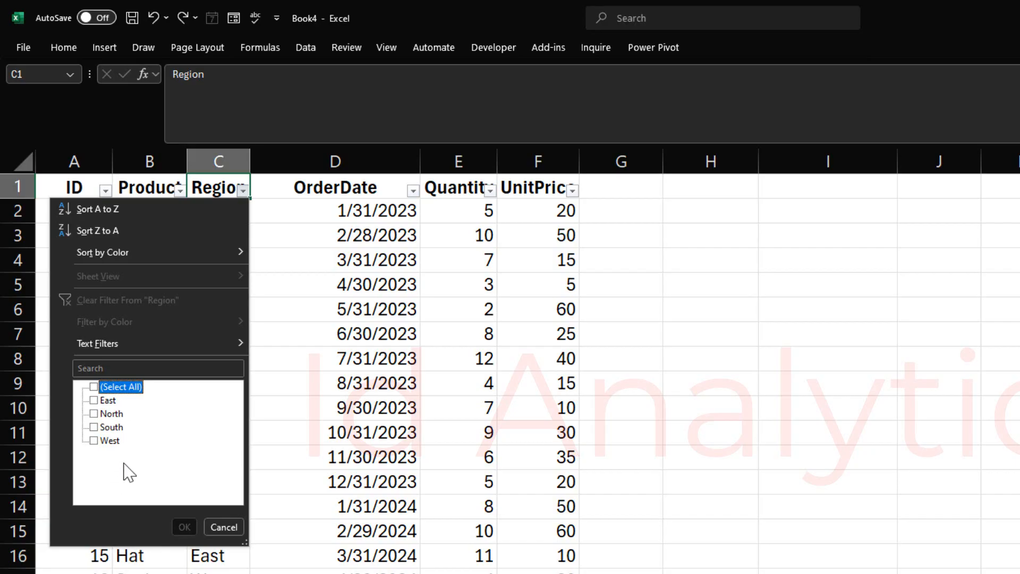
{"action": "left_click", "coordinate": [95, 400]}
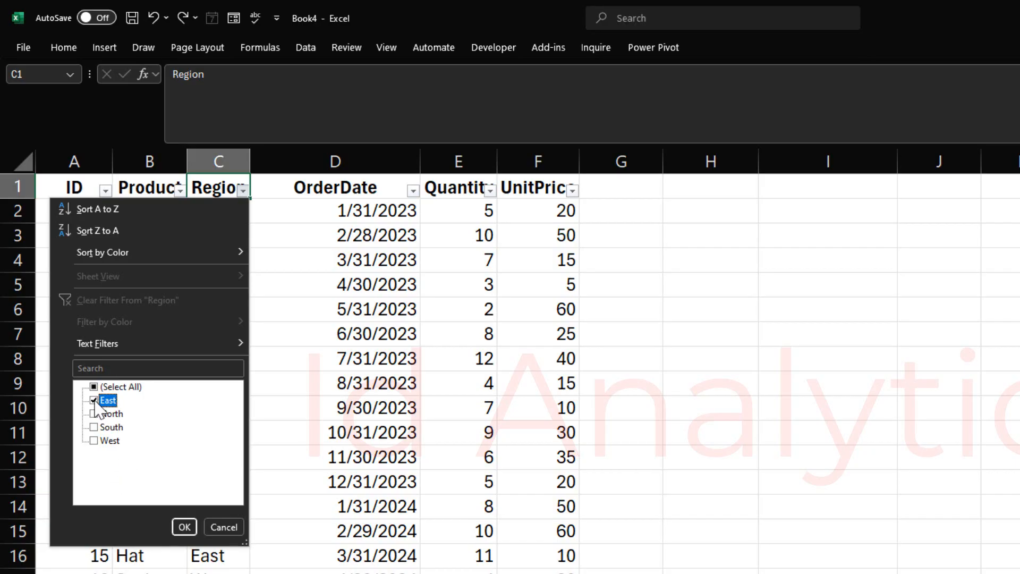
{"action": "left_click", "coordinate": [184, 527]}
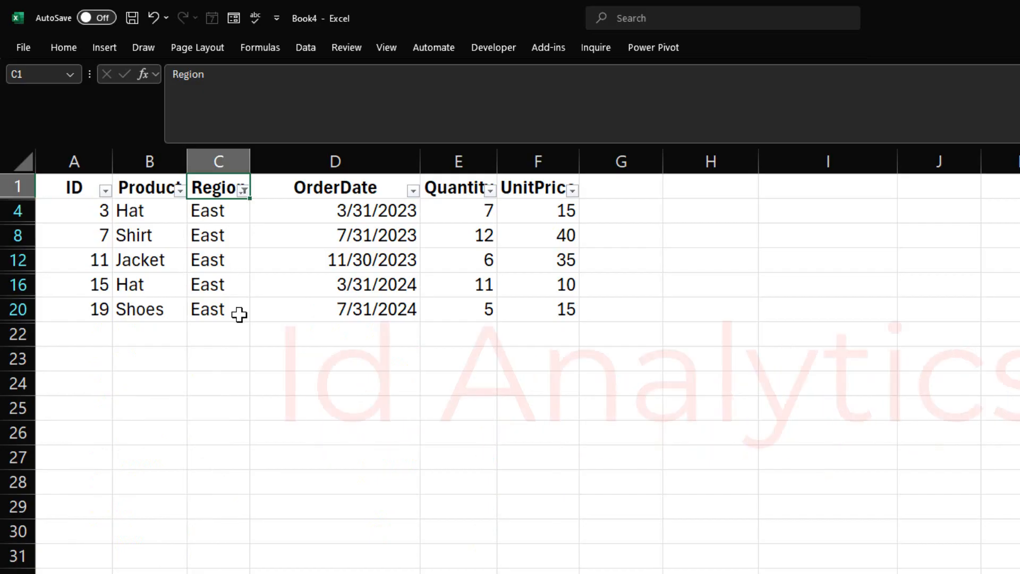
Change the Region filter to show only North instead of East.
{"action": "left_click", "coordinate": [242, 189]}
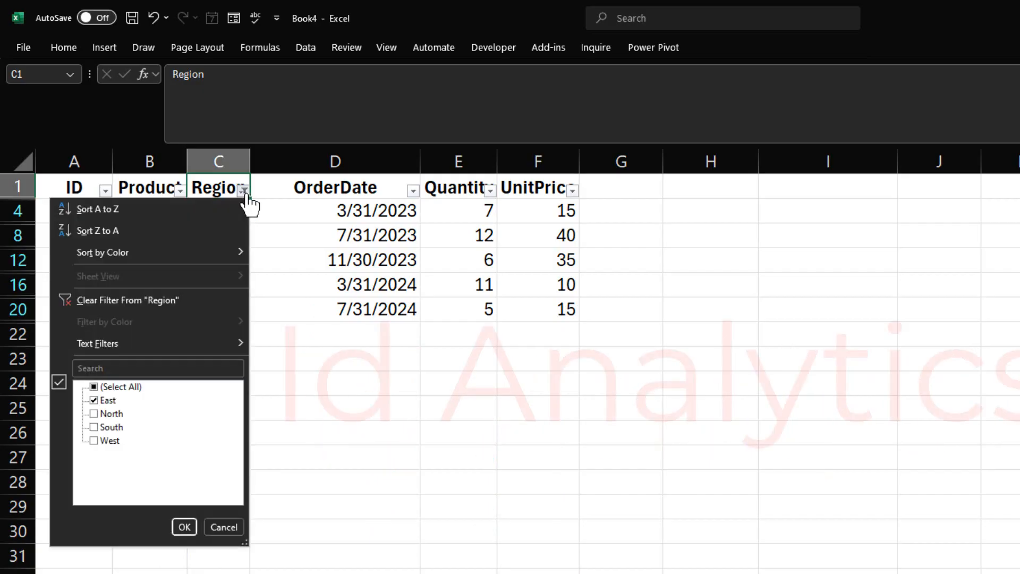
{"action": "left_click", "coordinate": [106, 400]}
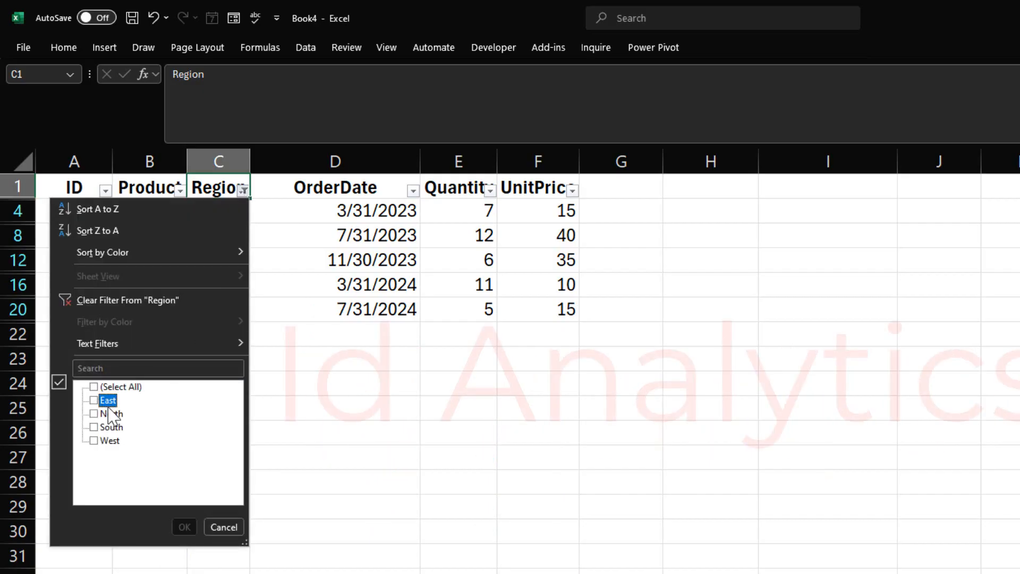
{"action": "left_click", "coordinate": [108, 414]}
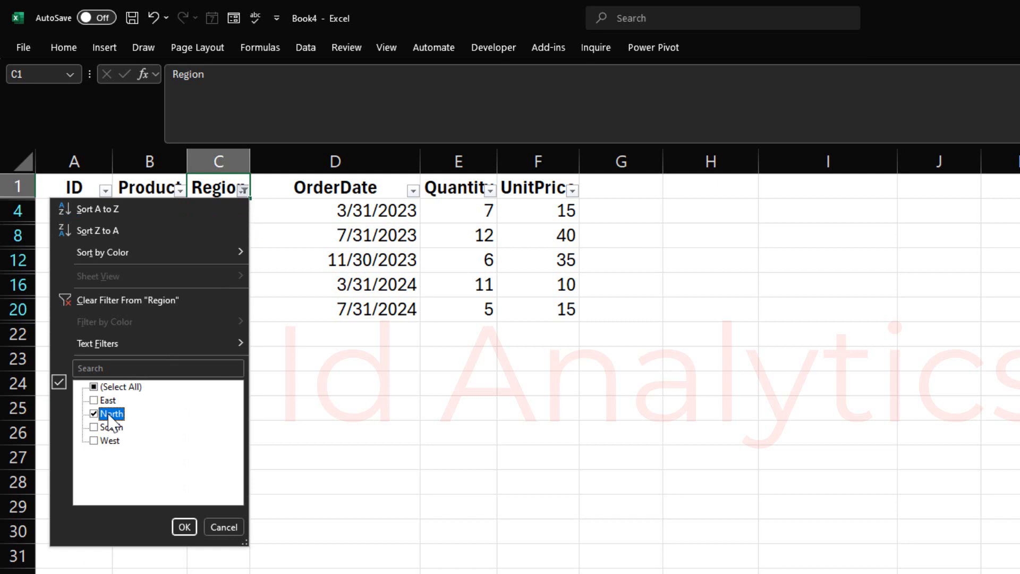
{"action": "left_click", "coordinate": [183, 526]}
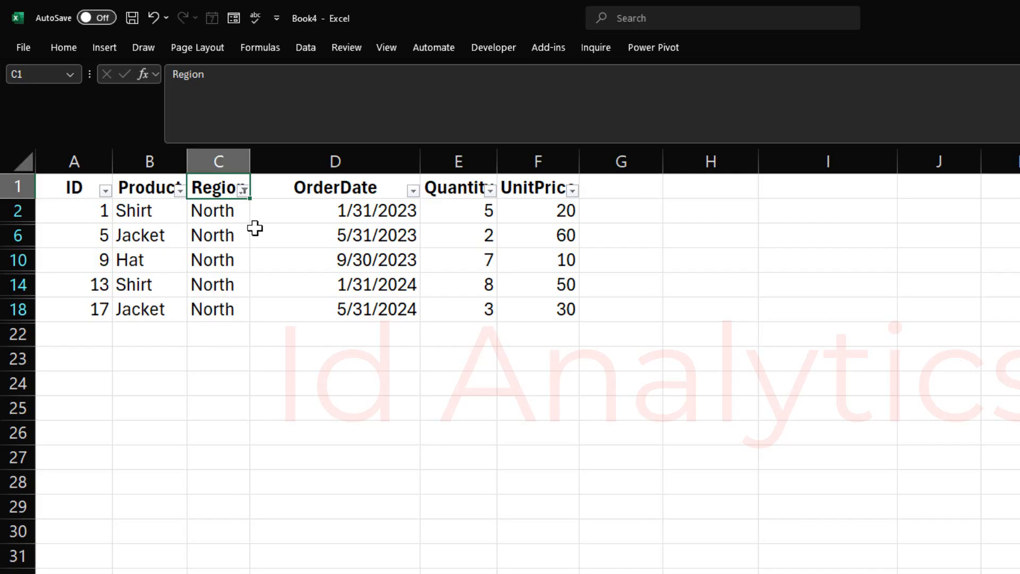
Add South to the Region filter alongside North.
{"action": "left_click", "coordinate": [243, 190]}
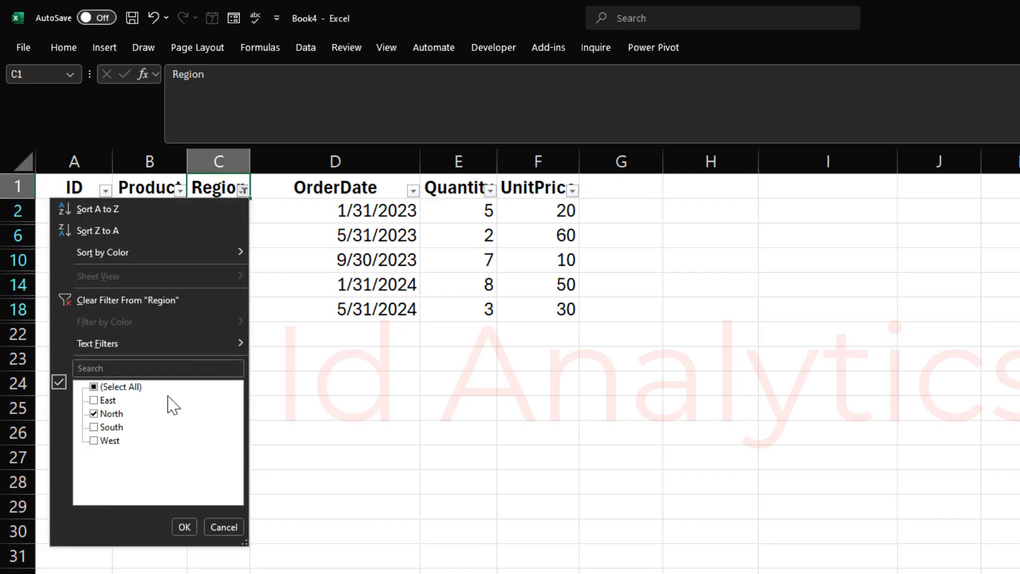
{"action": "left_click", "coordinate": [112, 427]}
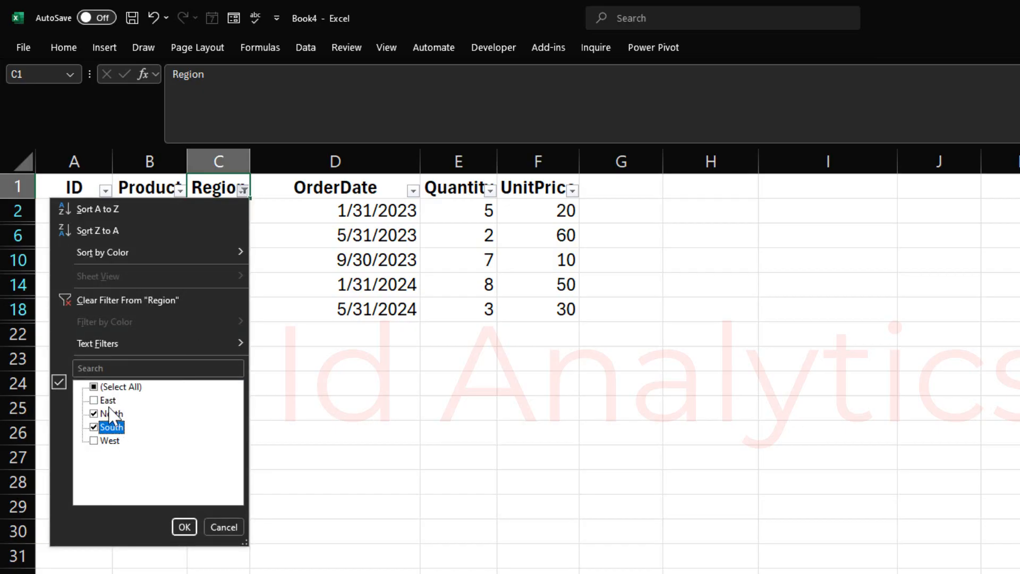
{"action": "left_click", "coordinate": [184, 528]}
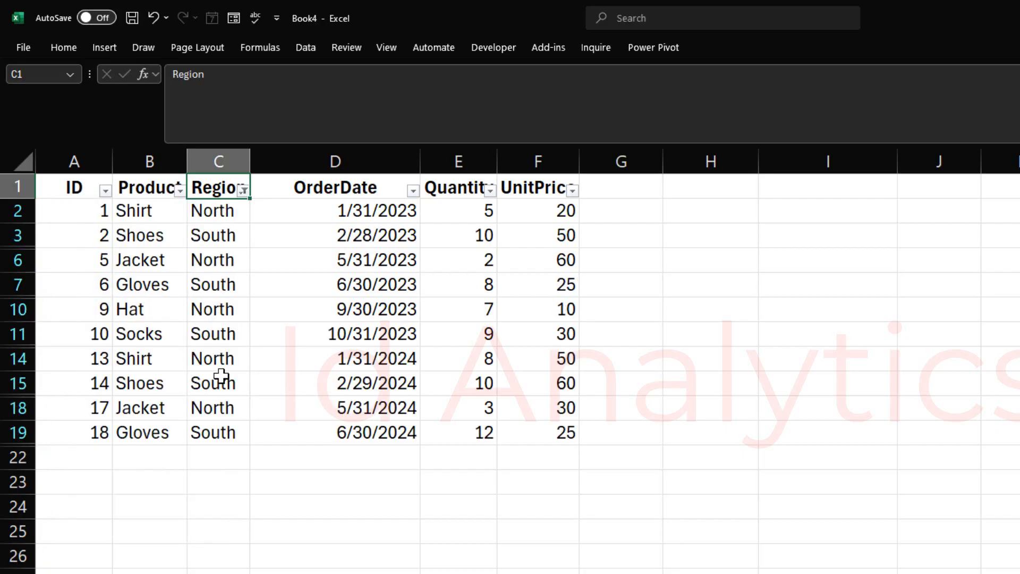
Deselect South and North in the Region filter, search its values for "east" and apply the match as the filter.
{"action": "left_click", "coordinate": [243, 190]}
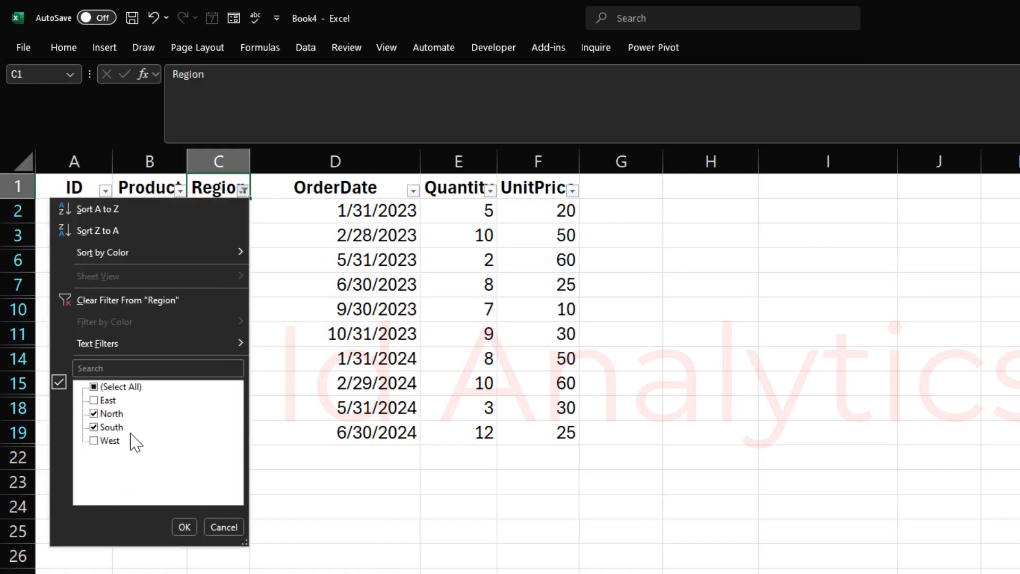
{"action": "left_click", "coordinate": [111, 428]}
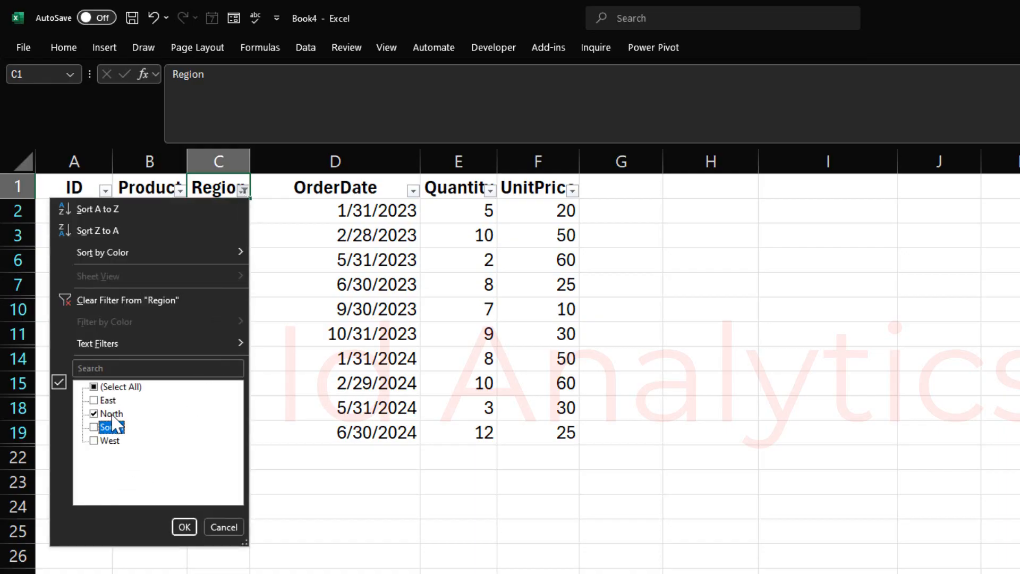
{"action": "left_click", "coordinate": [112, 413]}
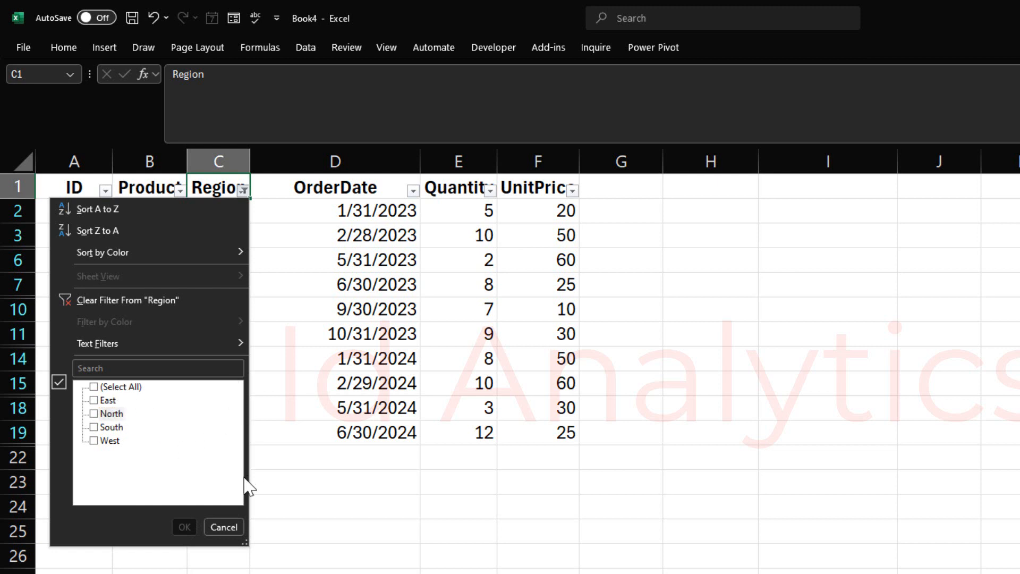
{"action": "left_click", "coordinate": [167, 367]}
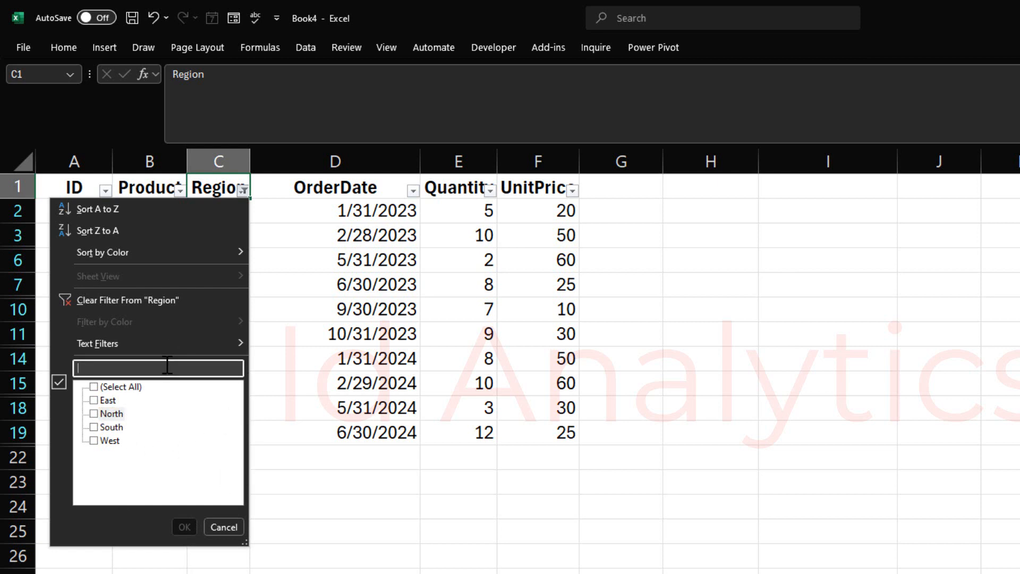
{"action": "type", "text": "east"}
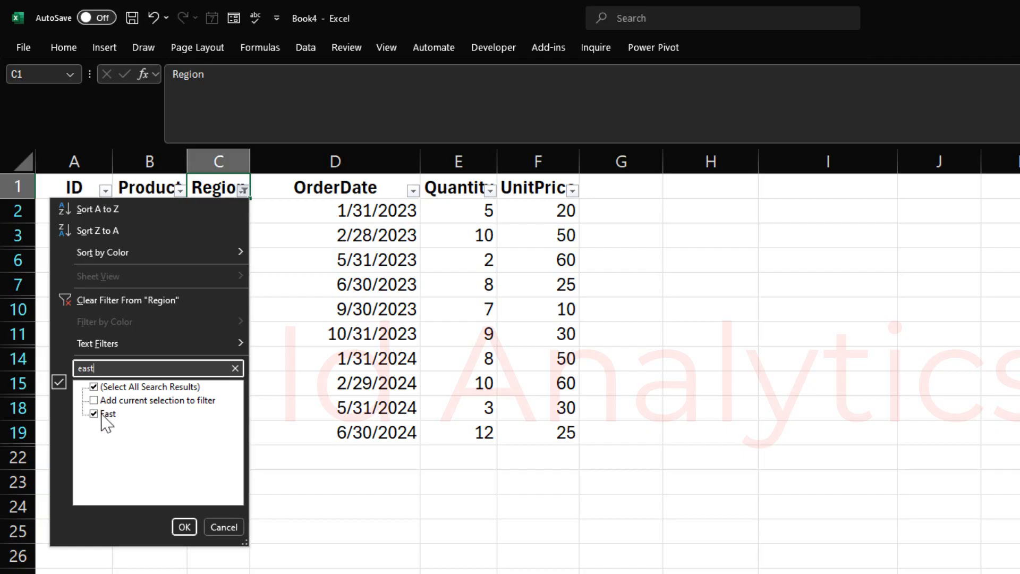
{"action": "left_click", "coordinate": [184, 526]}
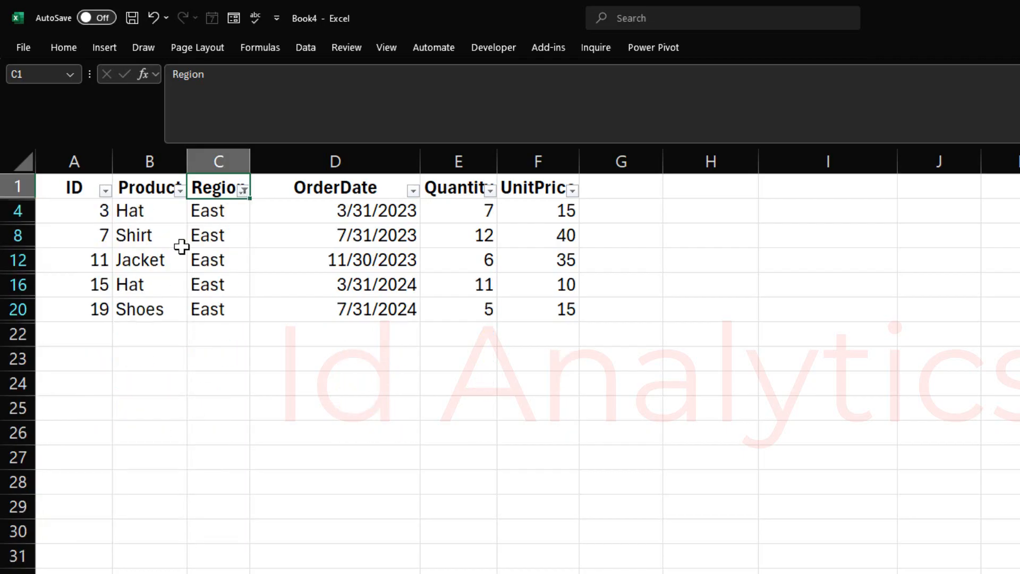
Clear the filter from the Region column.
{"action": "left_click", "coordinate": [244, 191]}
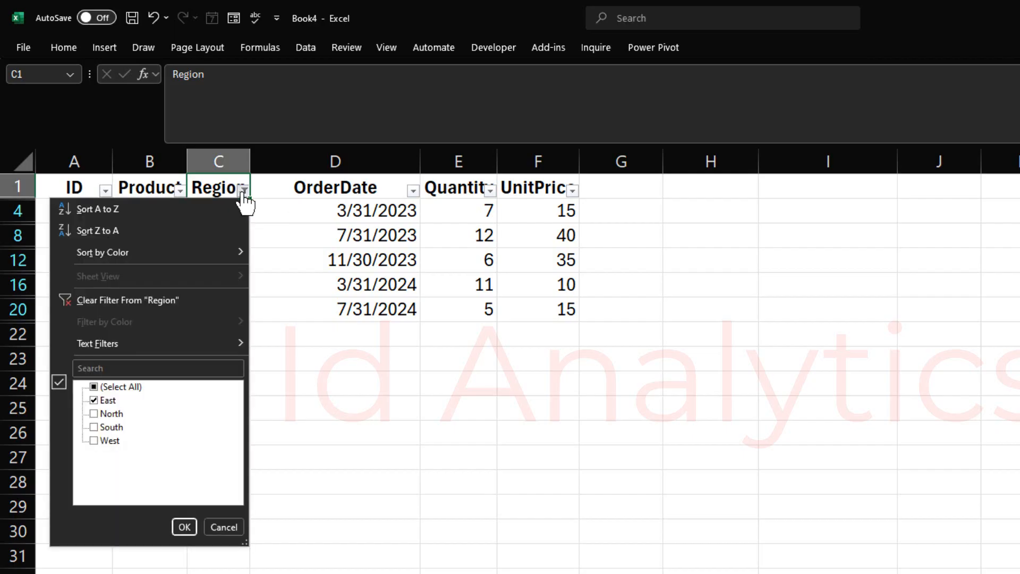
{"action": "left_click", "coordinate": [130, 308]}
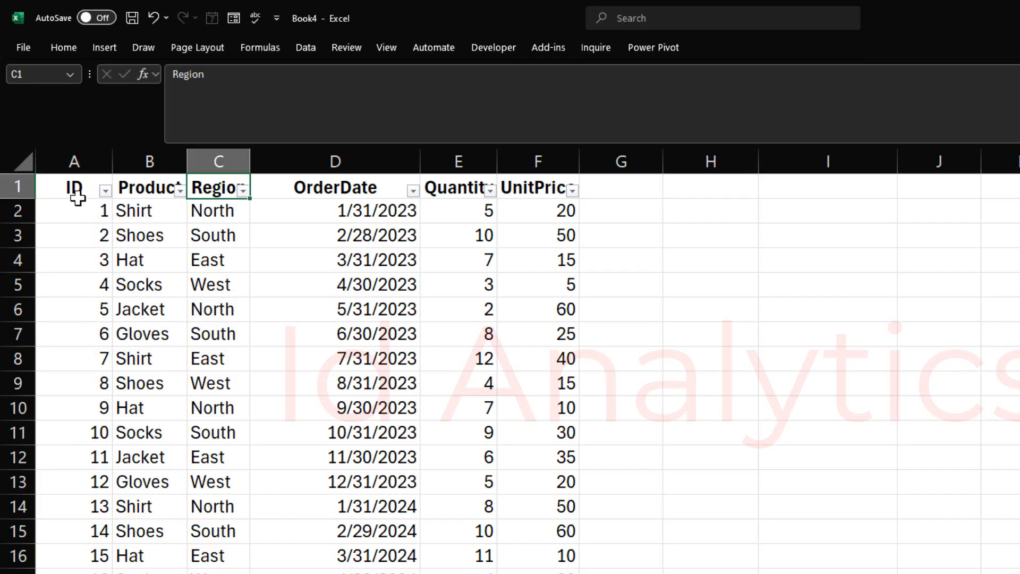
Select the ID values from 11 down to 20 and open the ID column's filter options.
{"action": "left_click", "coordinate": [94, 451]}
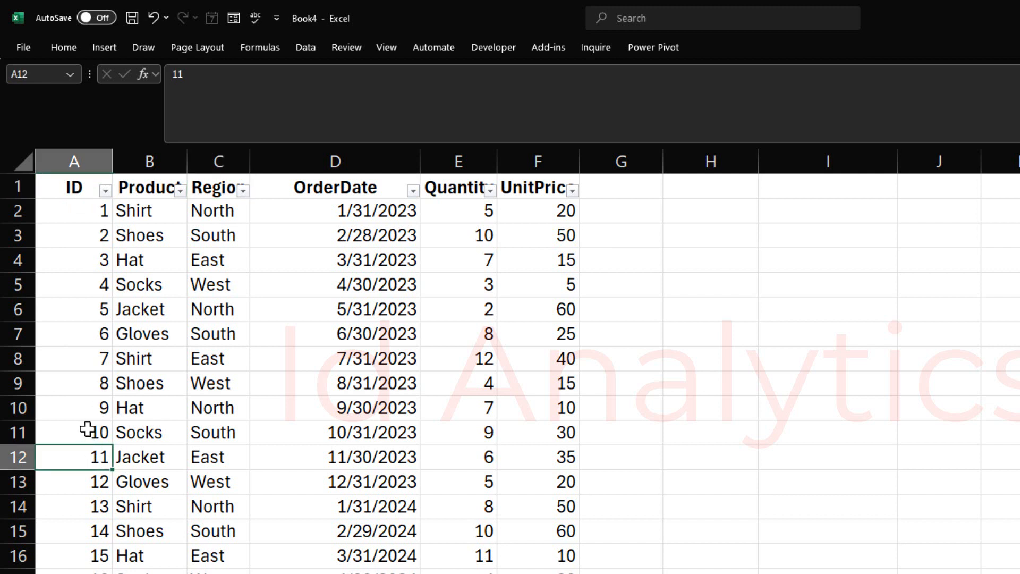
{"action": "key", "text": "ctrl+shift+Down"}
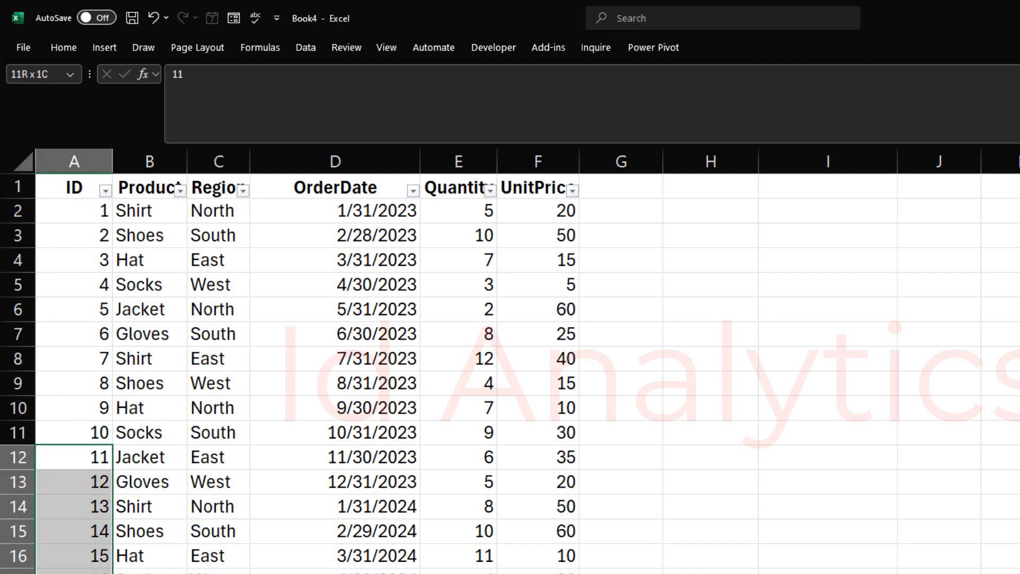
{"action": "left_click", "coordinate": [106, 192]}
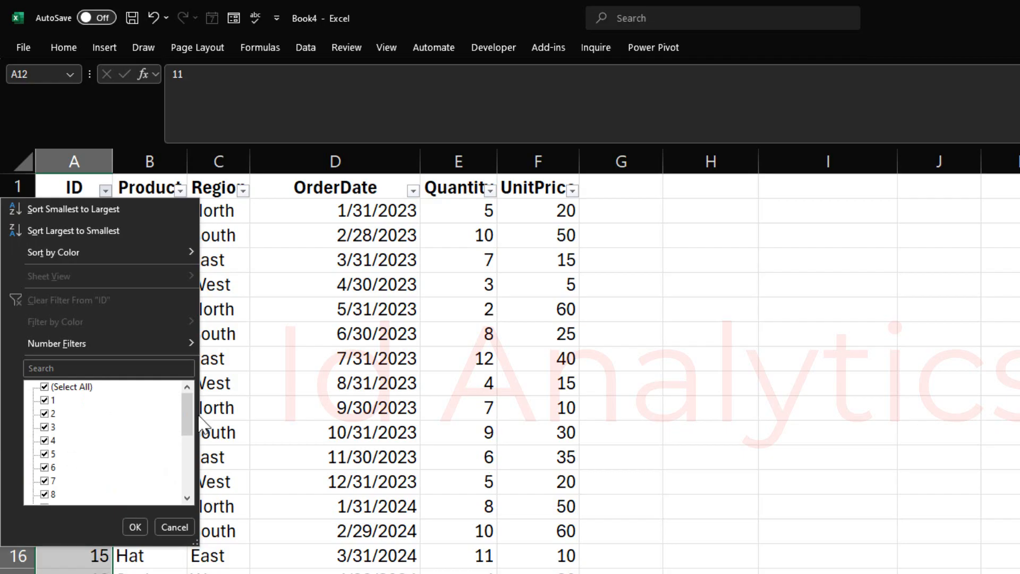
{"action": "mouse_move", "coordinate": [189, 425]}
{"action": "left_mouse_down"}
{"action": "mouse_move", "coordinate": [189, 446]}
{"action": "mouse_move", "coordinate": [188, 409]}
{"action": "left_mouse_up"}
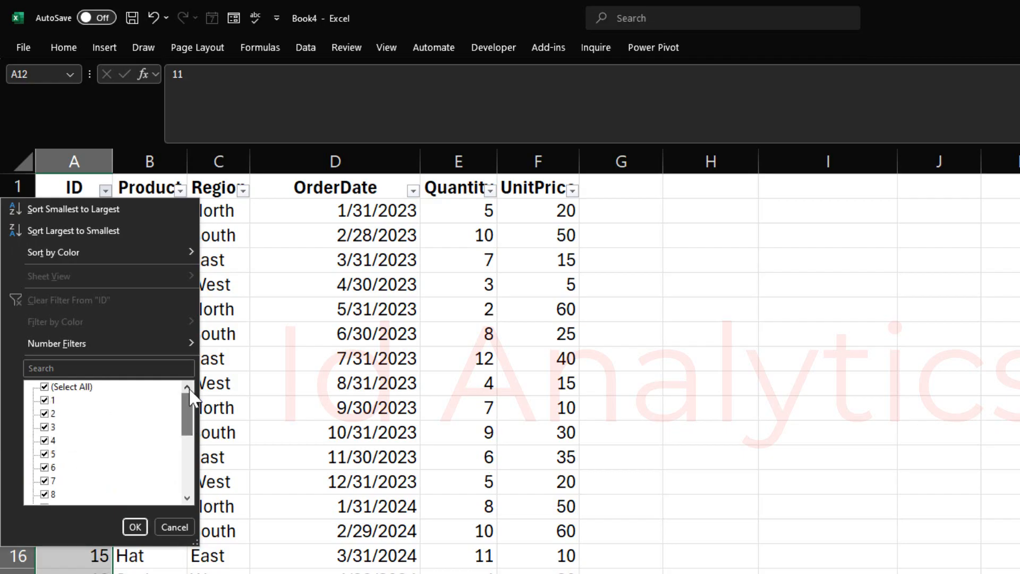
{"action": "left_click", "coordinate": [79, 388]}
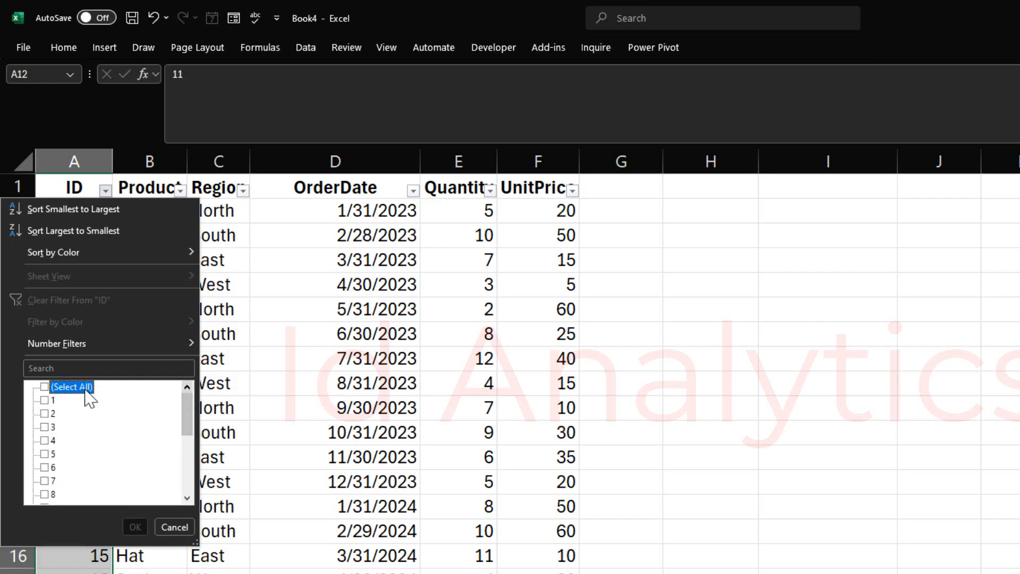
{"action": "left_click_drag", "start_coordinate": [189, 418], "coordinate": [189, 430]}
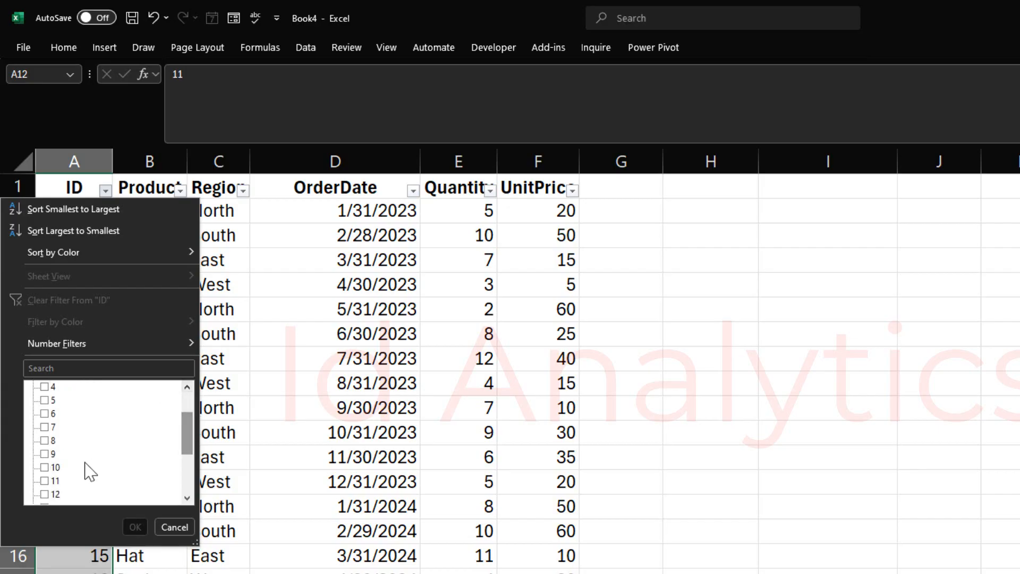
{"action": "left_click", "coordinate": [45, 481]}
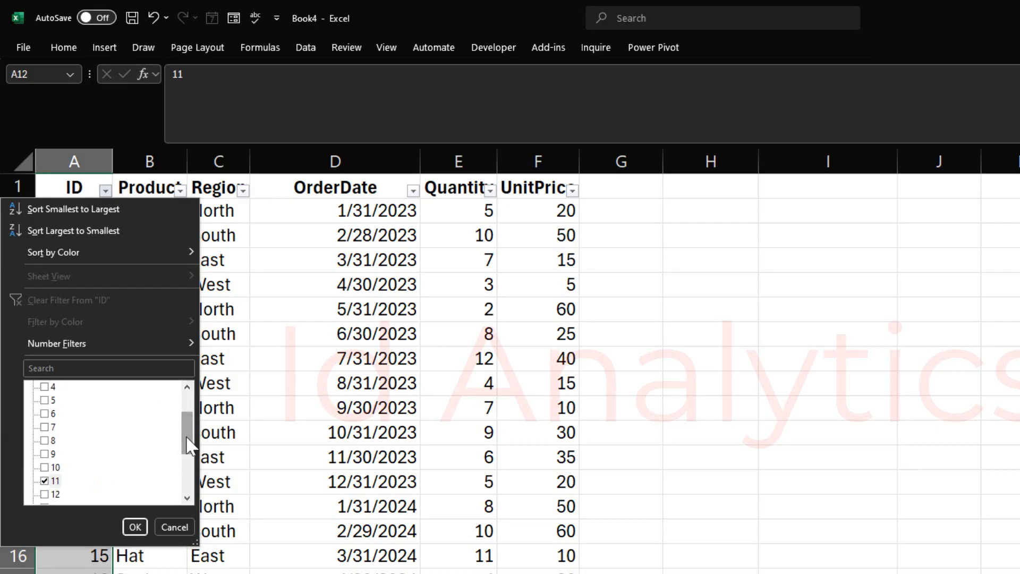
{"action": "left_click_drag", "start_coordinate": [187, 445], "coordinate": [182, 478]}
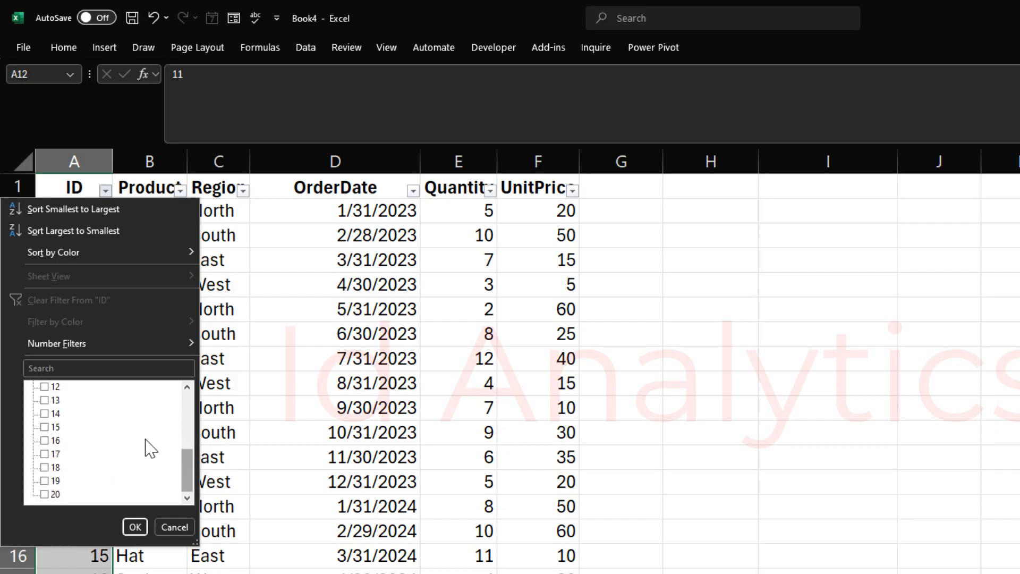
Apply a number filter to the ID column that shows only values greater than 10, and select the filtered IDs.
{"action": "mouse_move", "coordinate": [64, 343]}
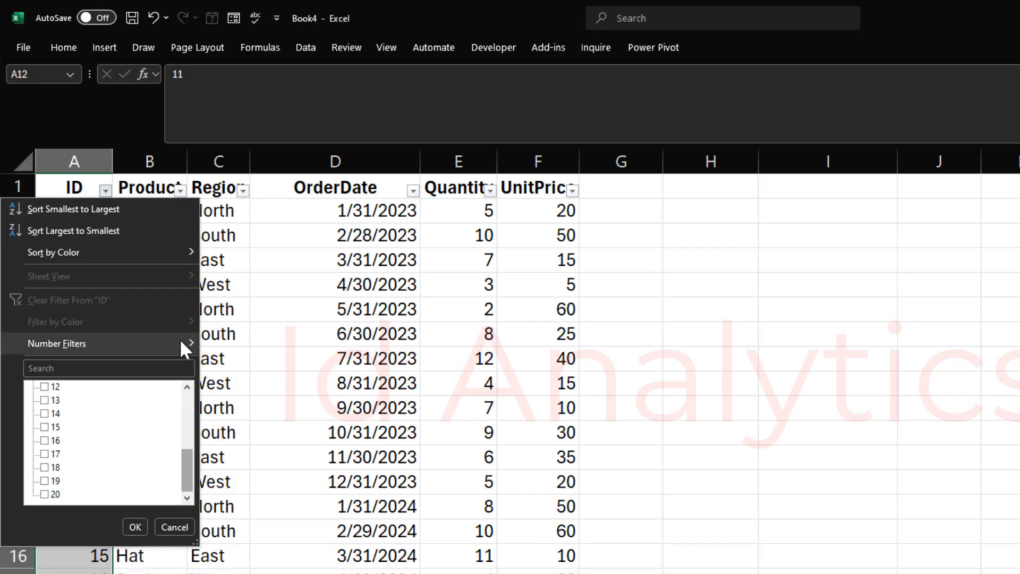
{"action": "mouse_move", "coordinate": [180, 340]}
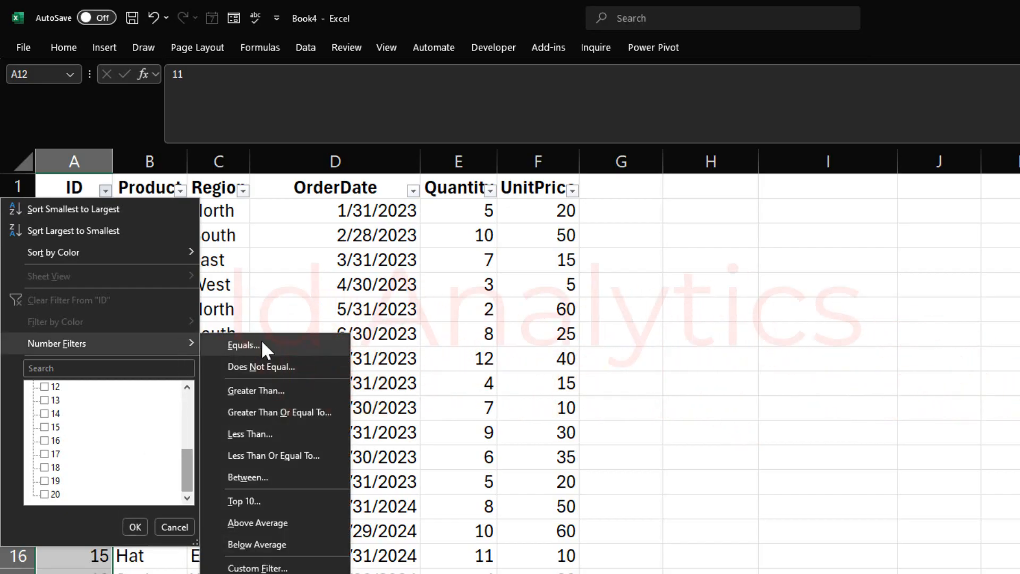
{"action": "left_click", "coordinate": [259, 391]}
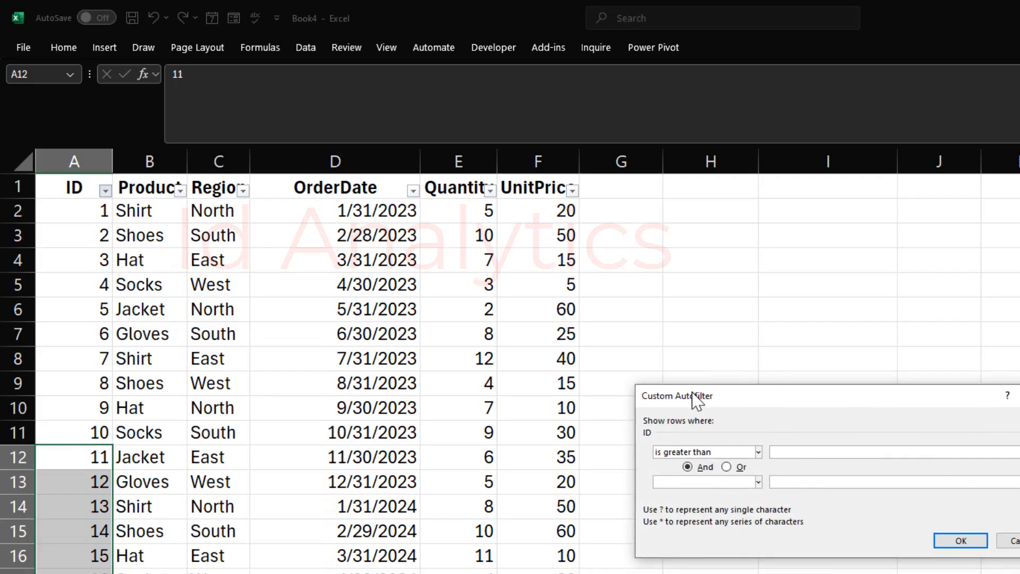
{"action": "type", "text": "10"}
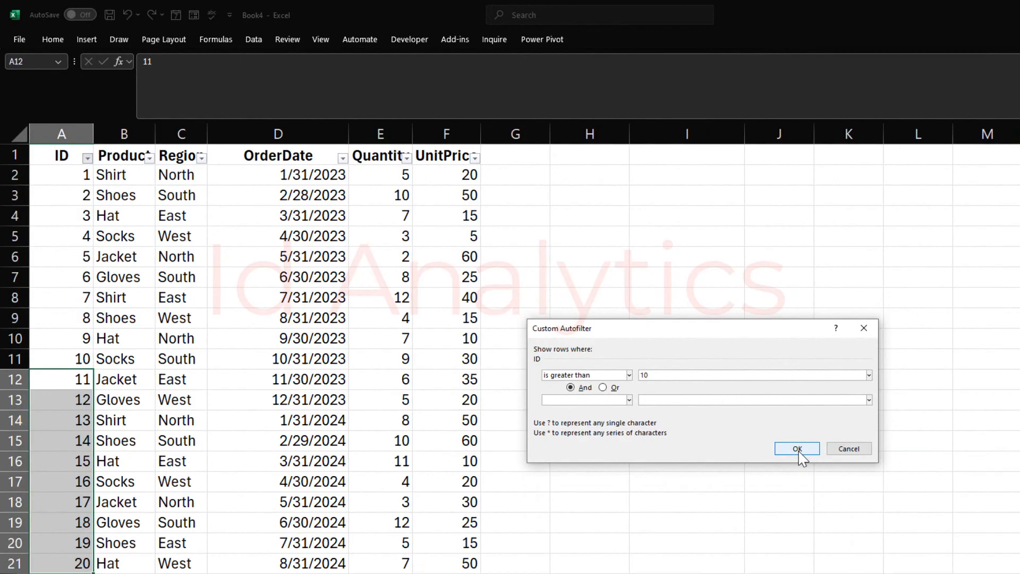
{"action": "left_click", "coordinate": [797, 449]}
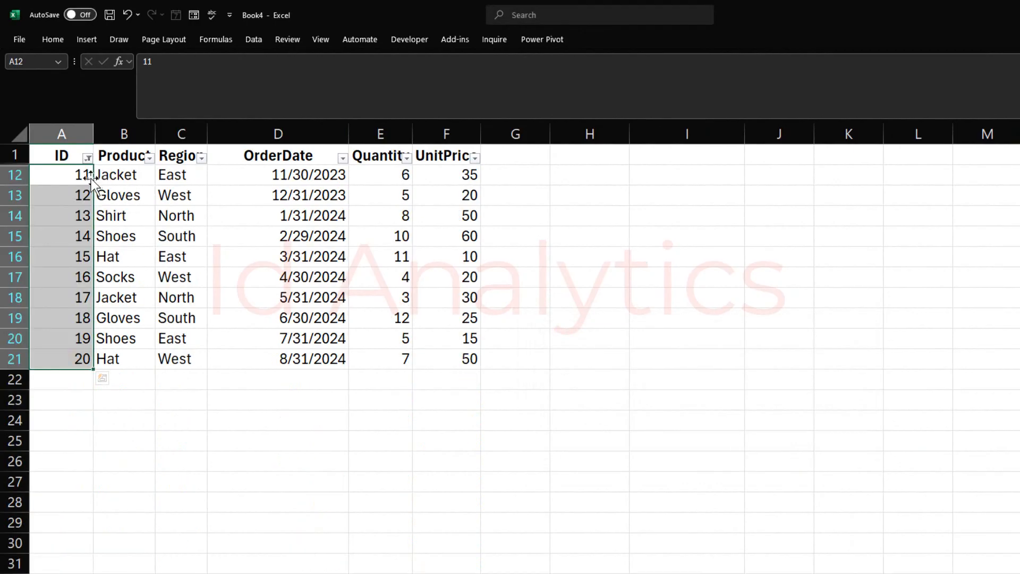
{"action": "left_click_drag", "start_coordinate": [85, 178], "coordinate": [74, 350]}
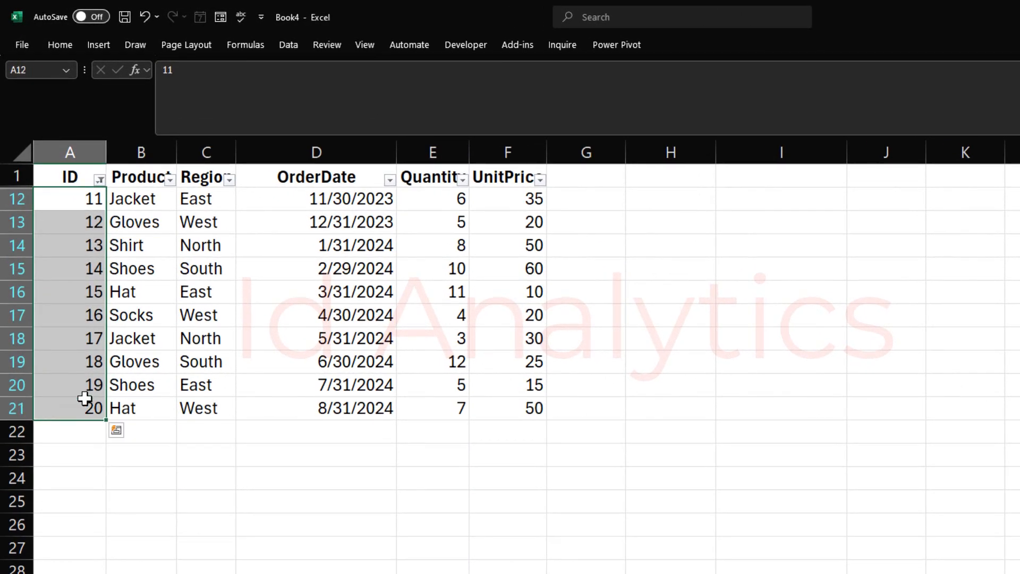
Review the number filter conditions offered for the ID column, dismiss them, and clear the filter from ID.
{"action": "left_click", "coordinate": [101, 180]}
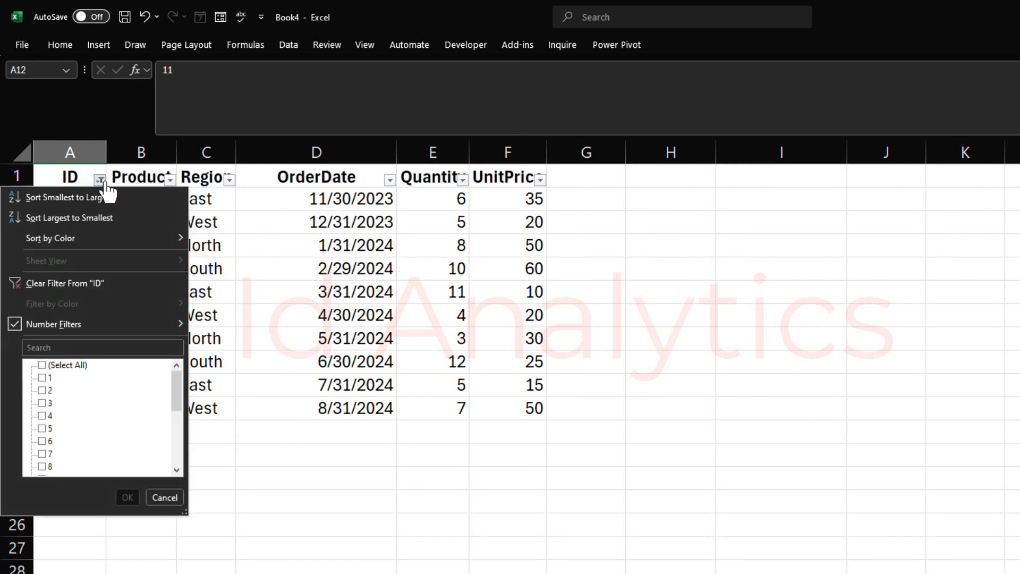
{"action": "mouse_move", "coordinate": [135, 320]}
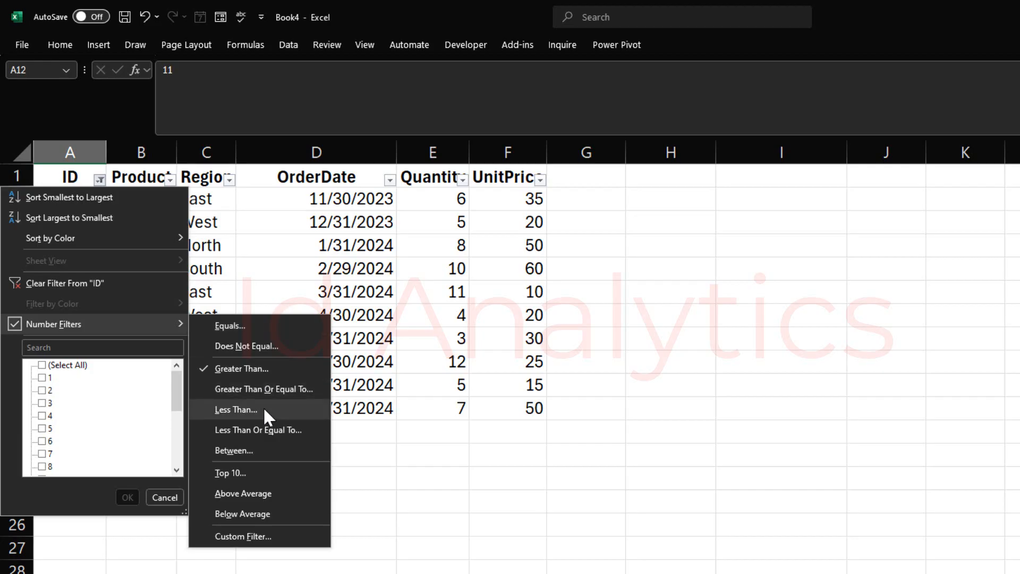
{"action": "left_click", "coordinate": [265, 292]}
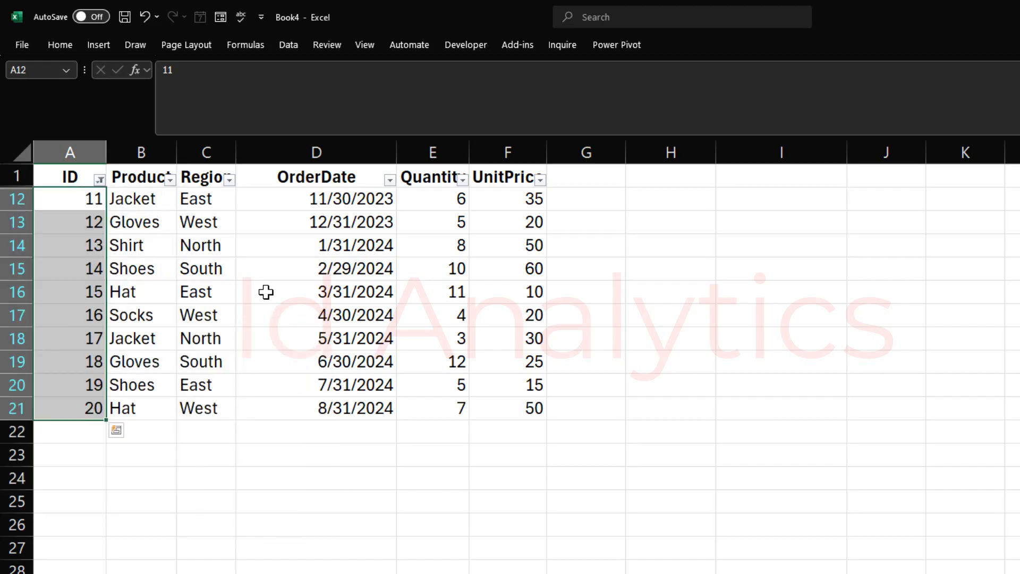
{"action": "left_click", "coordinate": [266, 291]}
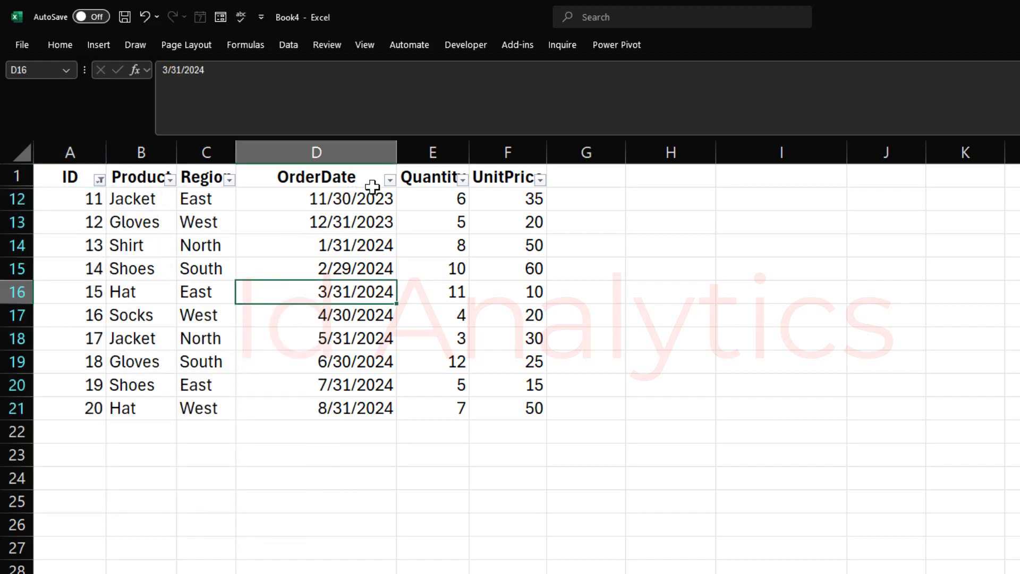
{"action": "left_click", "coordinate": [100, 180]}
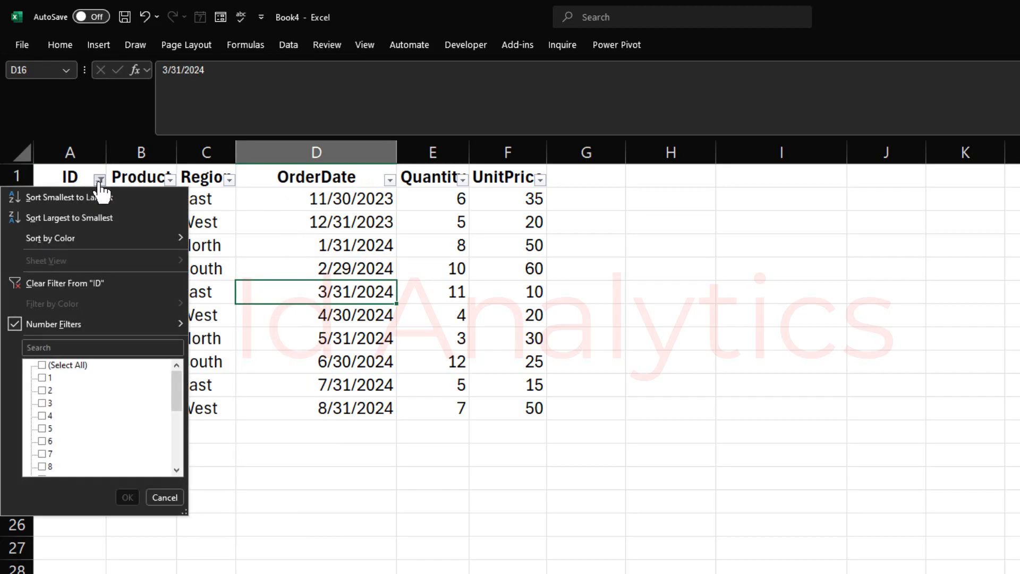
{"action": "left_click", "coordinate": [93, 283]}
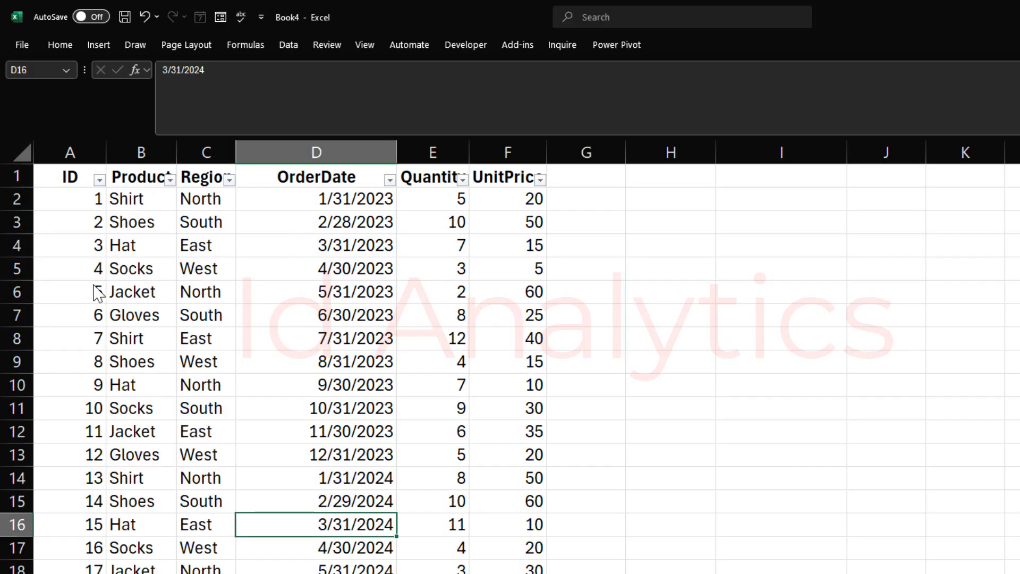
Examine the date filter options available for the OrderDate column and close them without applying any.
{"action": "left_click", "coordinate": [390, 180]}
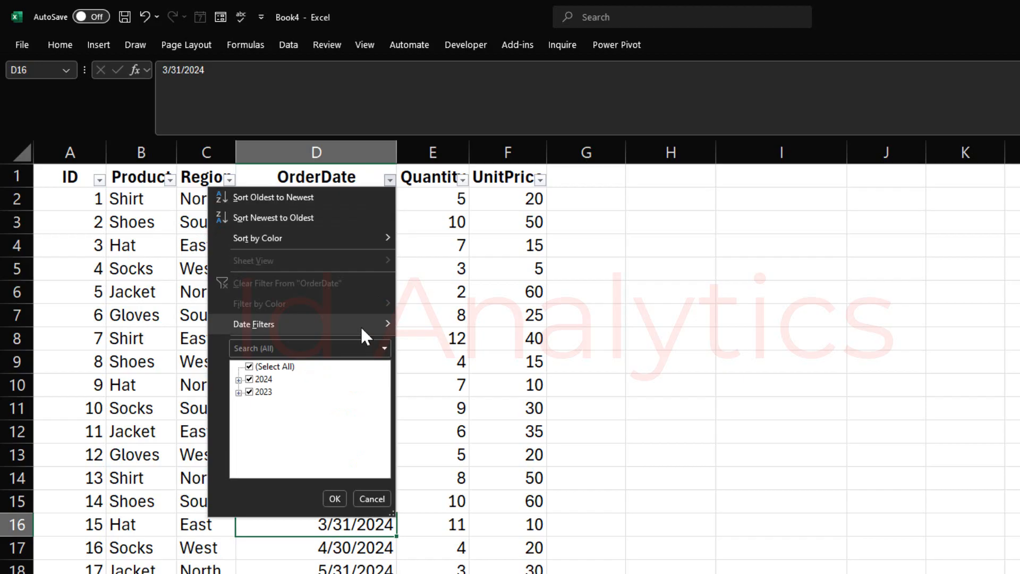
{"action": "mouse_move", "coordinate": [360, 326]}
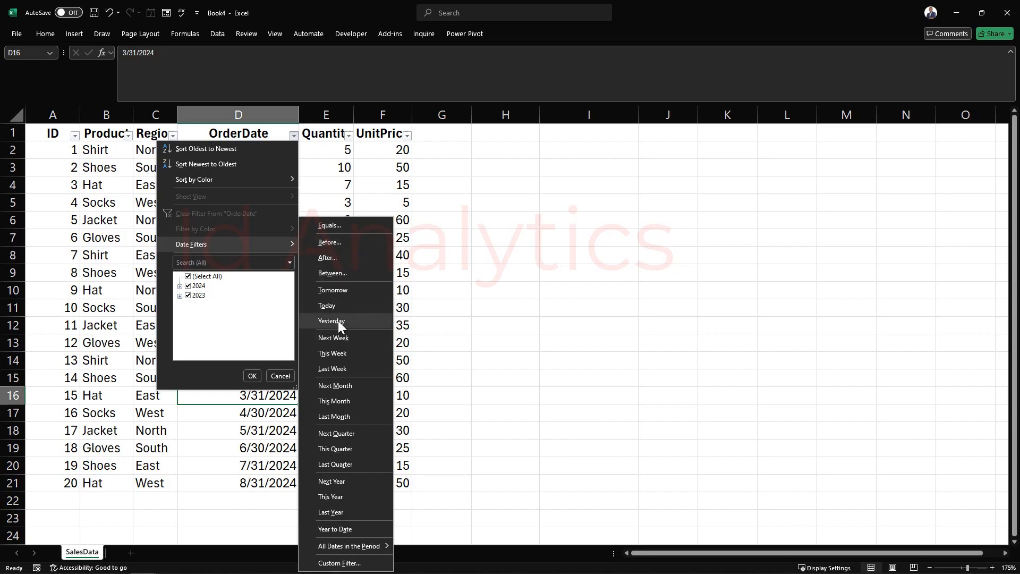
{"action": "left_click", "coordinate": [282, 399]}
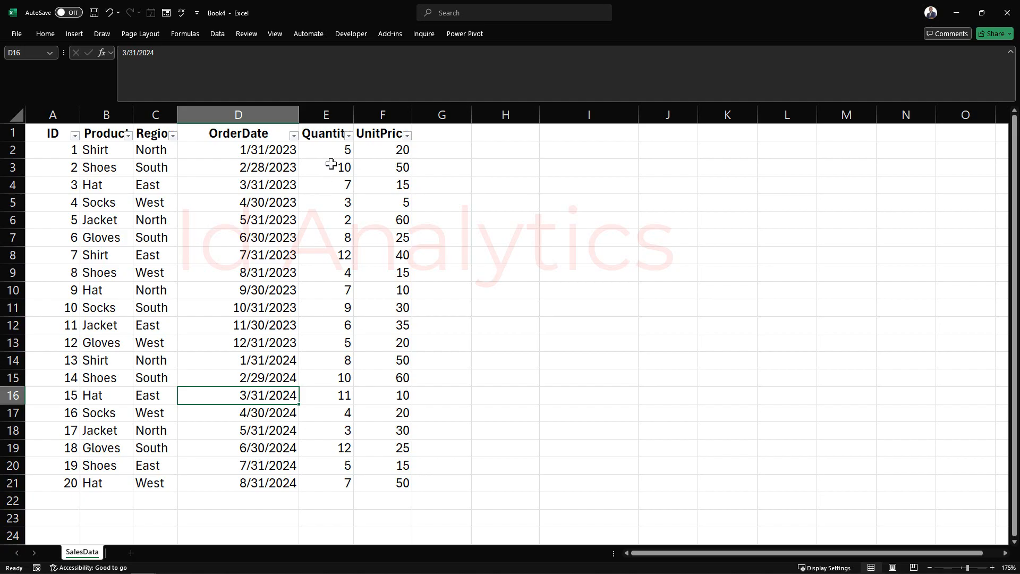
Apply a greater-than-or-equal-to number filter to the ID column that keeps only IDs 11 through 20.
{"action": "left_click", "coordinate": [75, 135]}
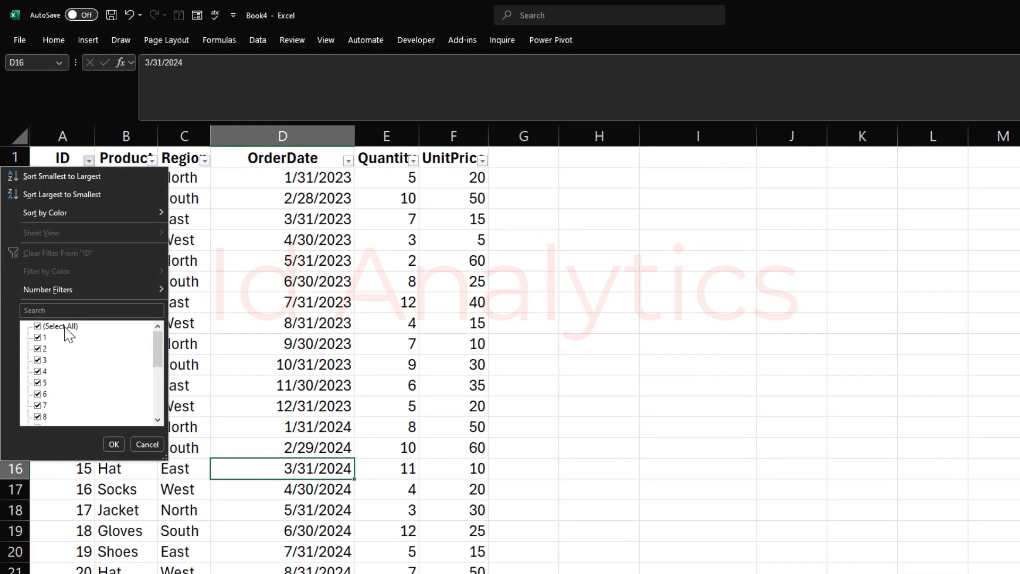
{"action": "mouse_move", "coordinate": [135, 289]}
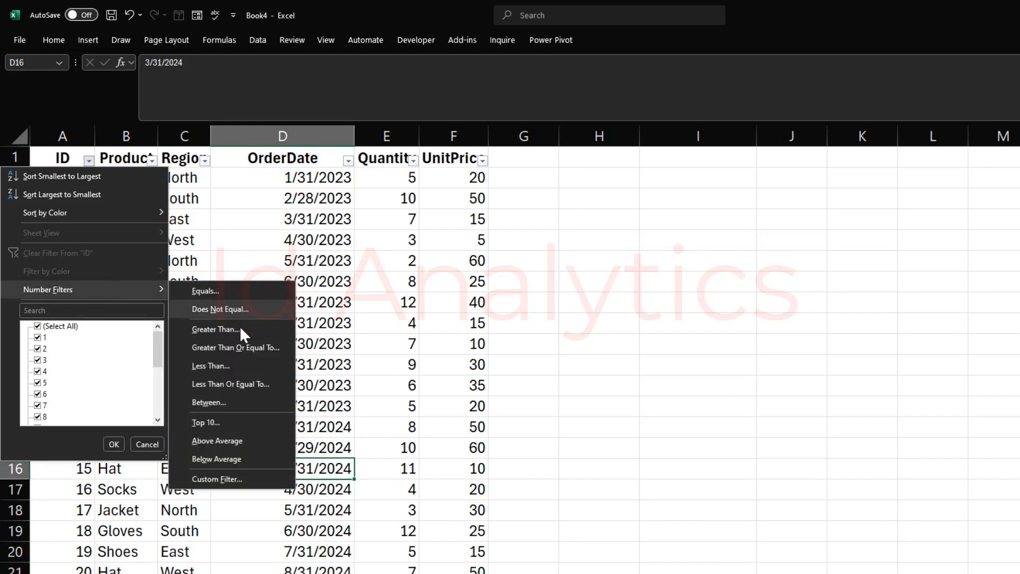
{"action": "left_click", "coordinate": [237, 346]}
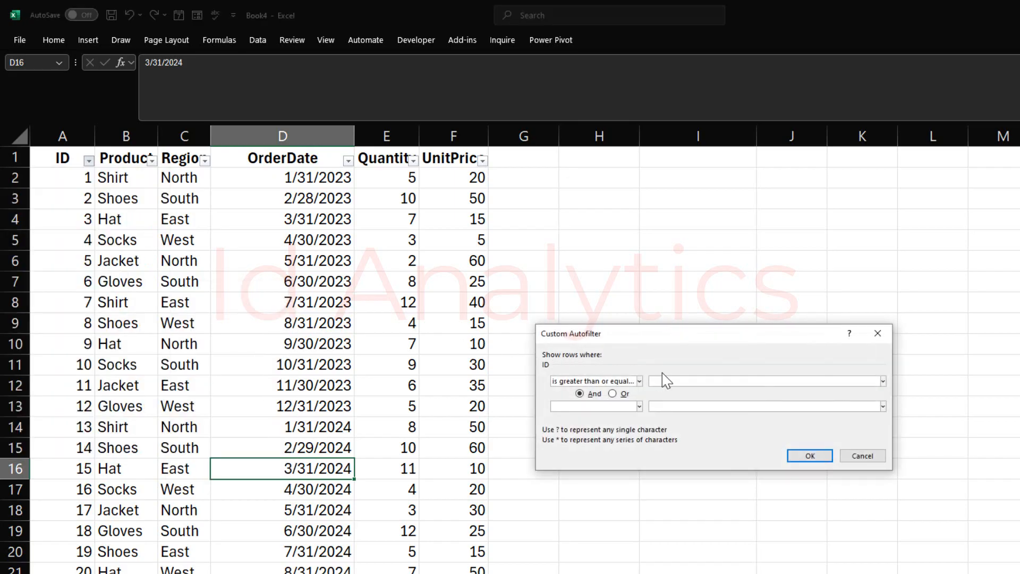
{"action": "left_click", "coordinate": [809, 457]}
{"action": "left_click", "coordinate": [262, 278]}
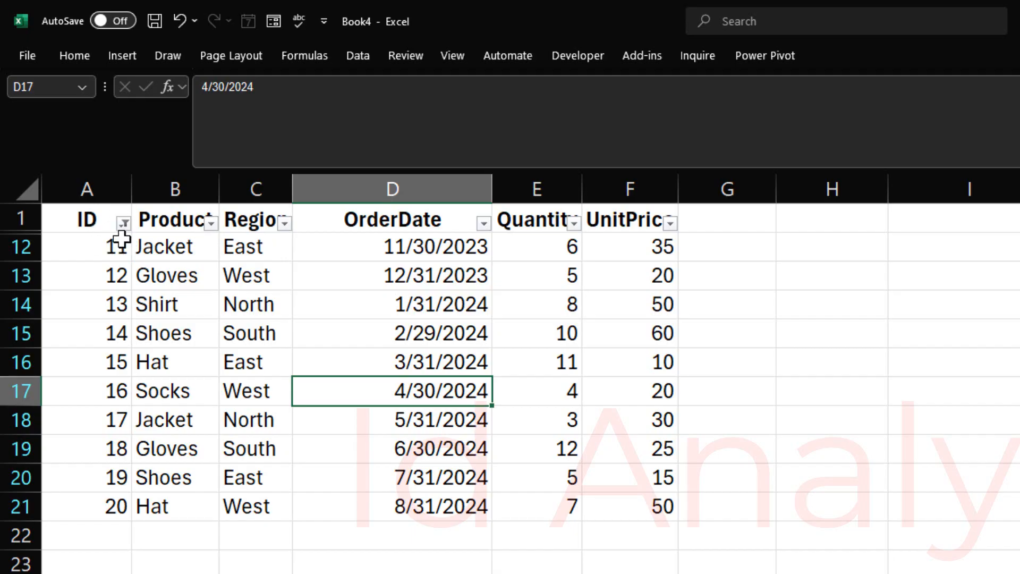
Filter the Region column to show only North, in addition to the existing ID filter.
{"action": "left_click", "coordinate": [284, 223]}
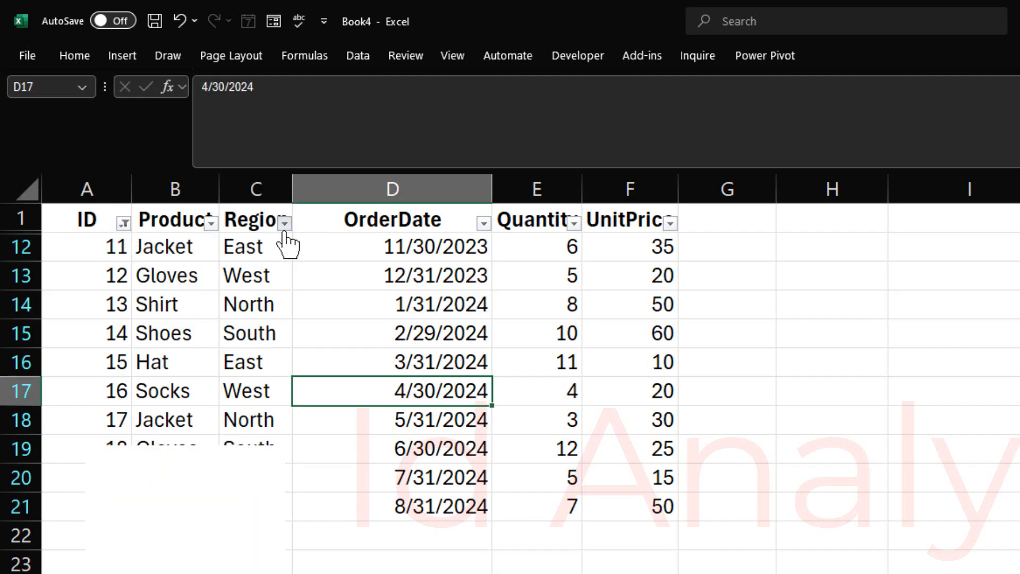
{"action": "left_click", "coordinate": [127, 453]}
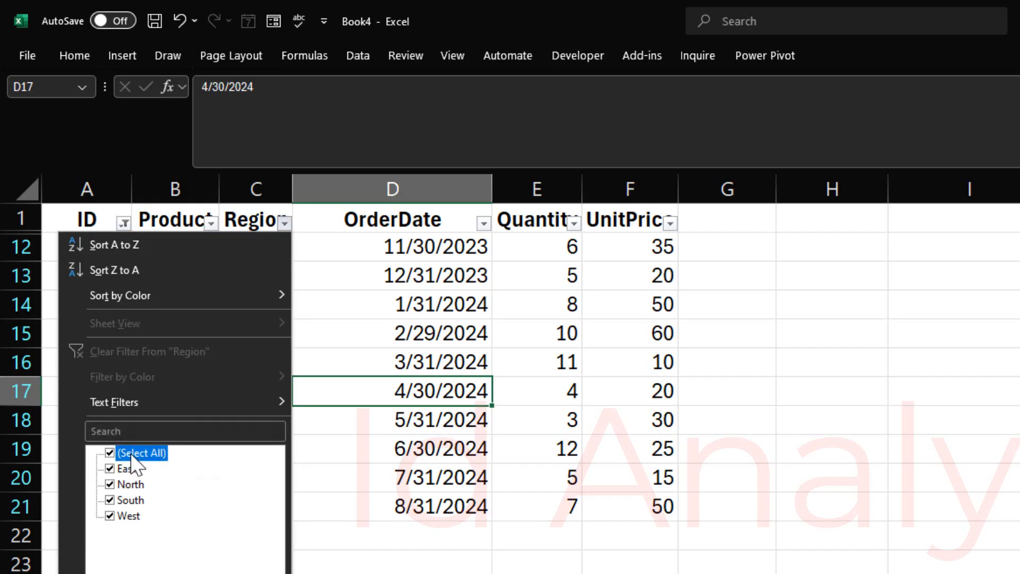
{"action": "left_click", "coordinate": [131, 485]}
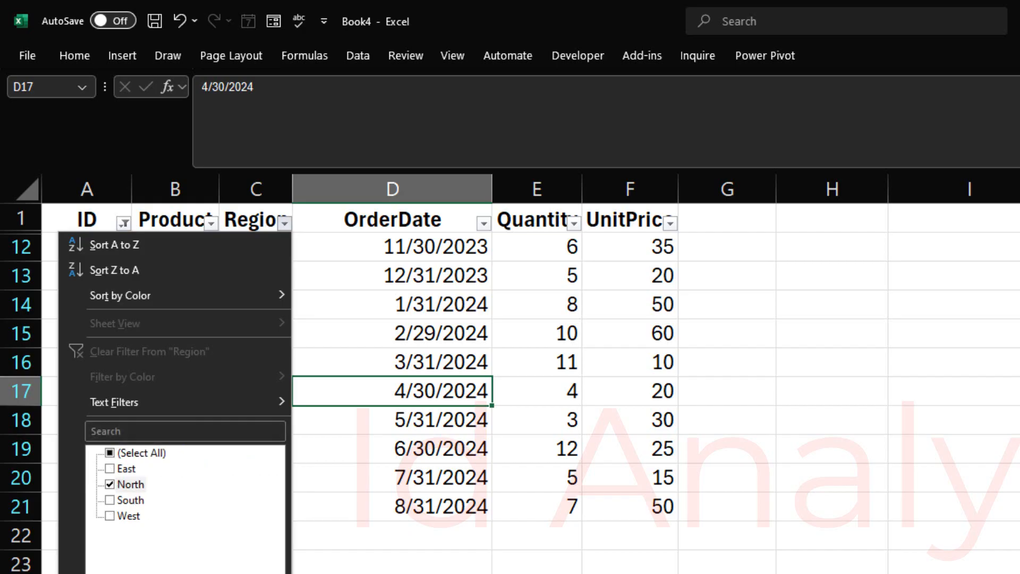
{"action": "key", "text": "Return"}
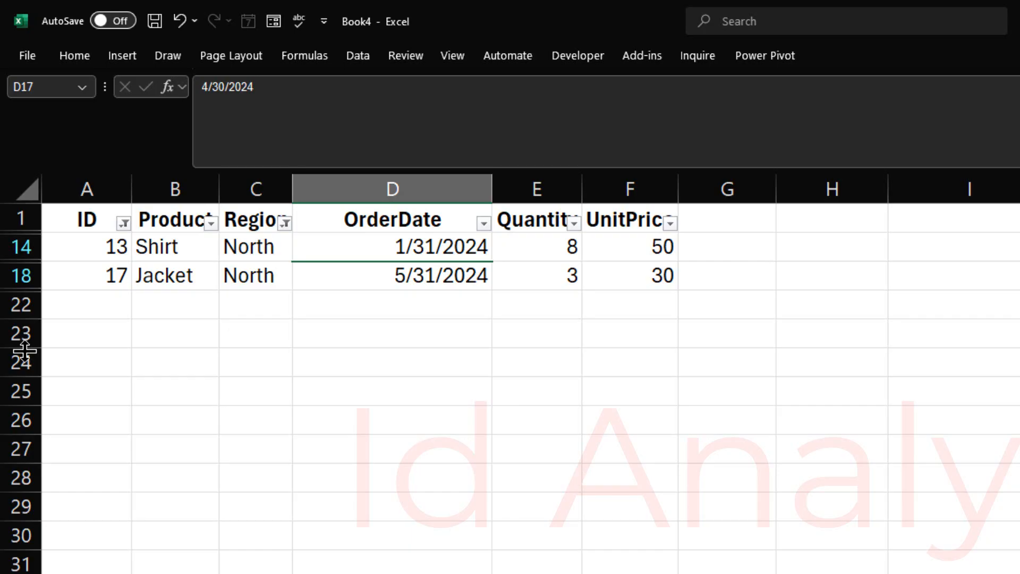
Select an OrderDate cell inside the table and remove all filters from the sales data.
{"action": "left_click", "coordinate": [332, 255]}
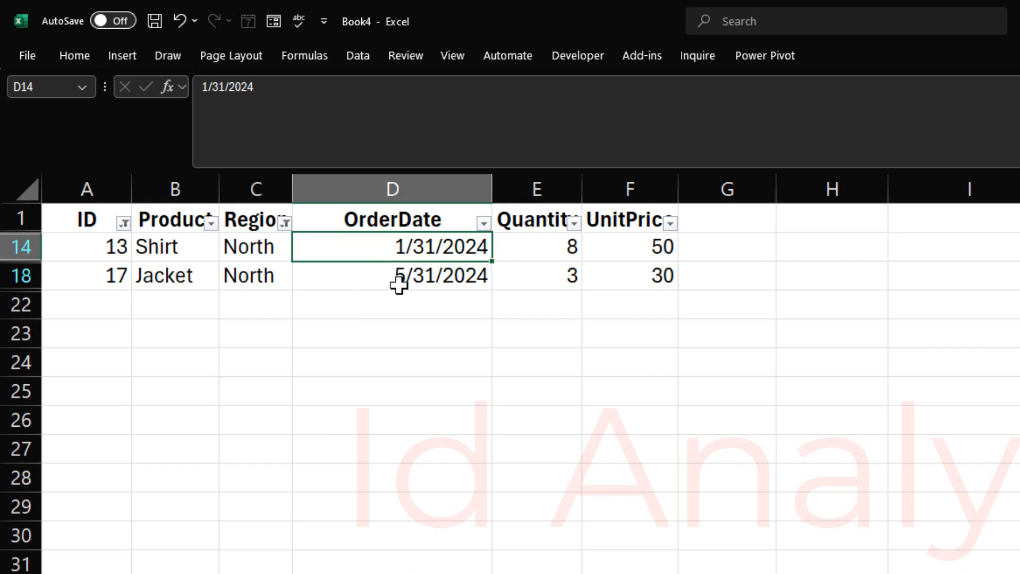
{"action": "key", "text": "ctrl+shift+l"}
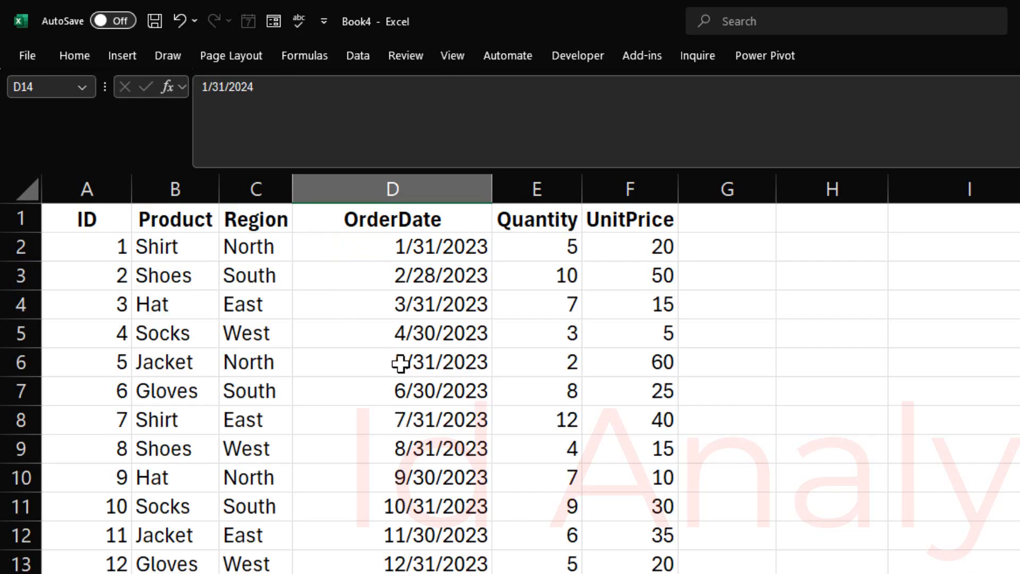
Select the header row from ID to UnitPrice, and then select the data rows beneath it starting at A2.
{"action": "left_click_drag", "start_coordinate": [120, 222], "coordinate": [615, 205]}
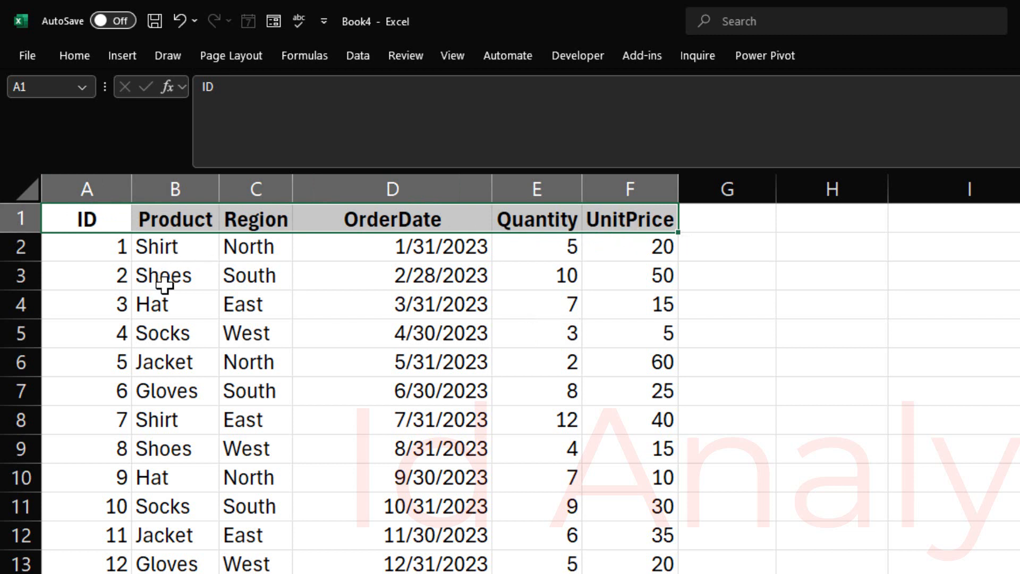
{"action": "left_click", "coordinate": [121, 246]}
{"action": "key", "text": "ctrl+shift+End"}
{"action": "left_click_drag", "start_coordinate": [600, 573], "coordinate": [633, 573]}
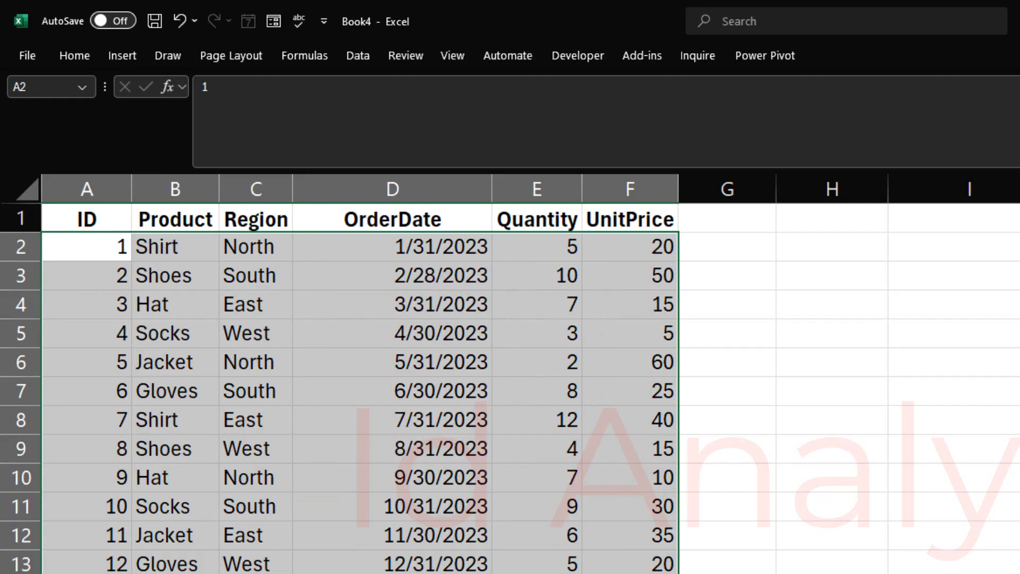
Select cell E15 in the Quantity column and toggle the table's filters on and off twice.
{"action": "left_click", "coordinate": [536, 573]}
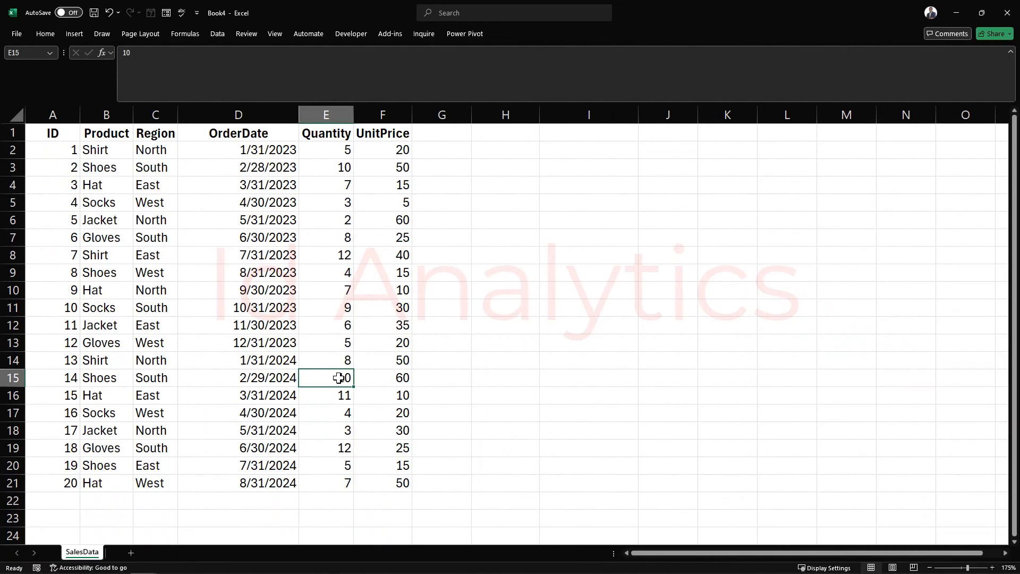
{"action": "key", "text": "ctrl+shift+l"}
{"action": "key", "text": "ctrl+shift+l"}
{"action": "key", "text": "ctrl+shift+l"}
{"action": "key", "text": "ctrl+shift+l"}
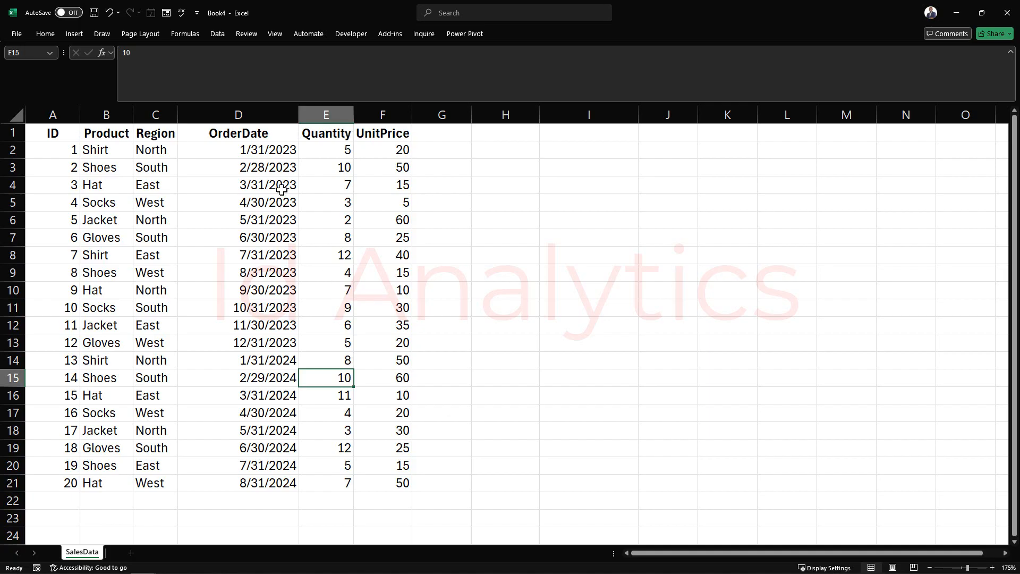